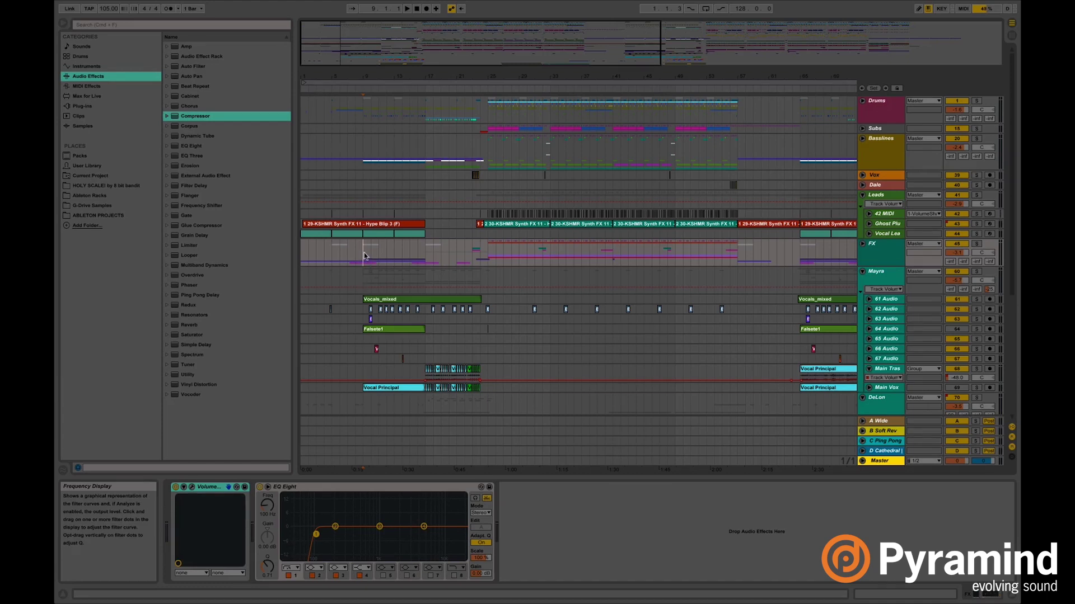
Start playing the song and zoom the arrangement in around bars 17–19
key(space)
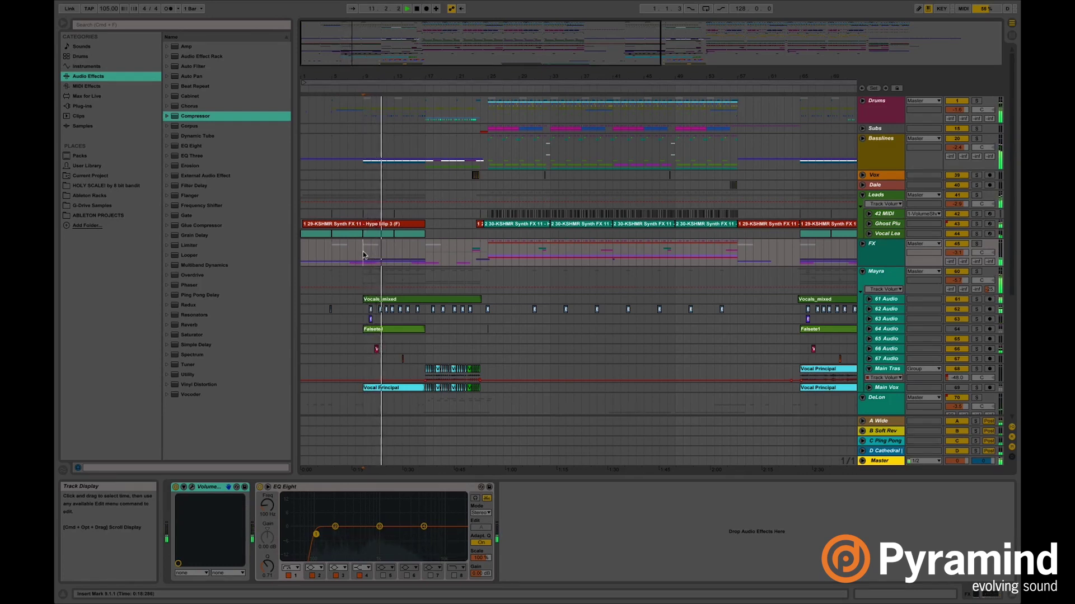
scroll(363, 251, down, 5)
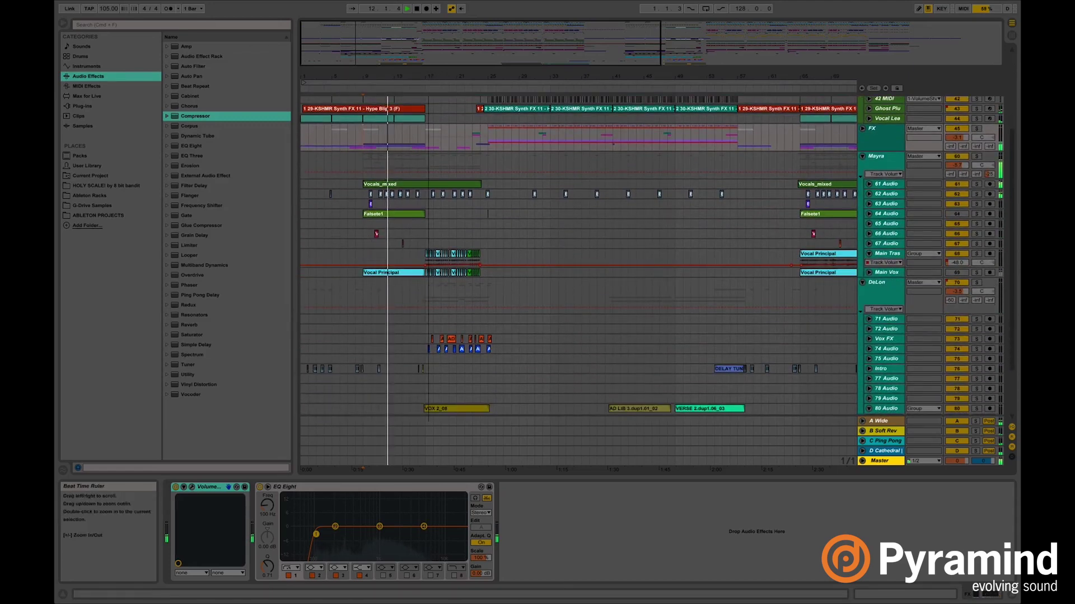
drag(431, 75, 431, 95)
scroll(491, 184, left, 5)
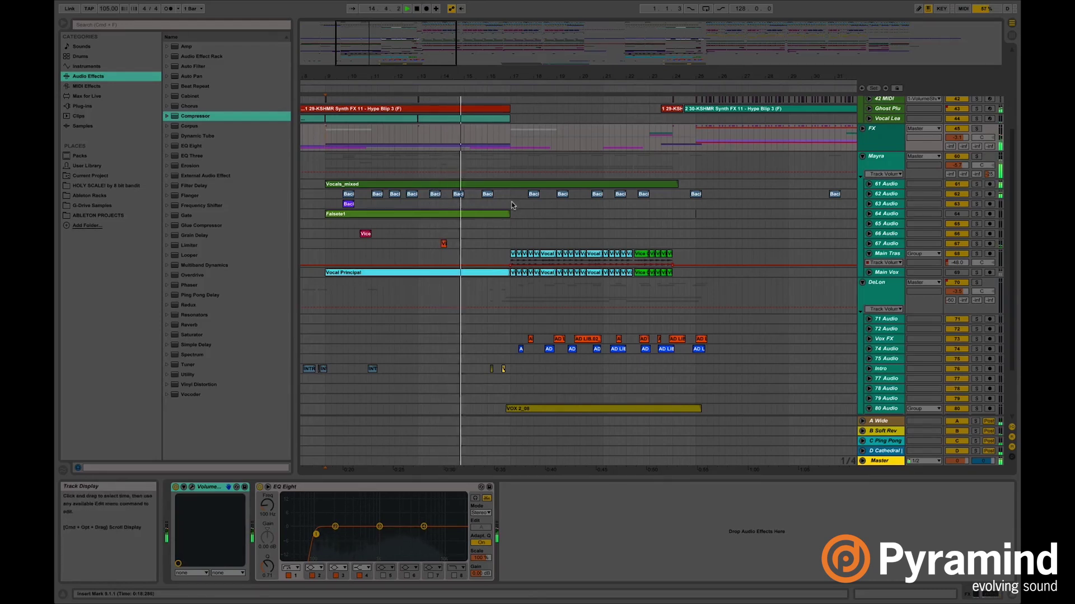
scroll(512, 203, right, 4)
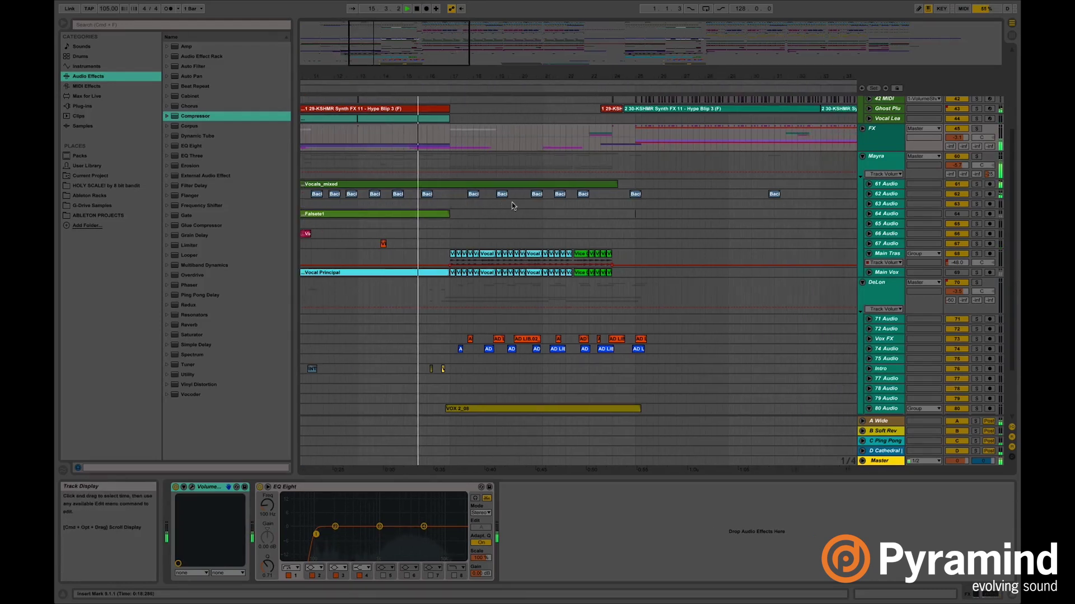
scroll(476, 220, down, 5)
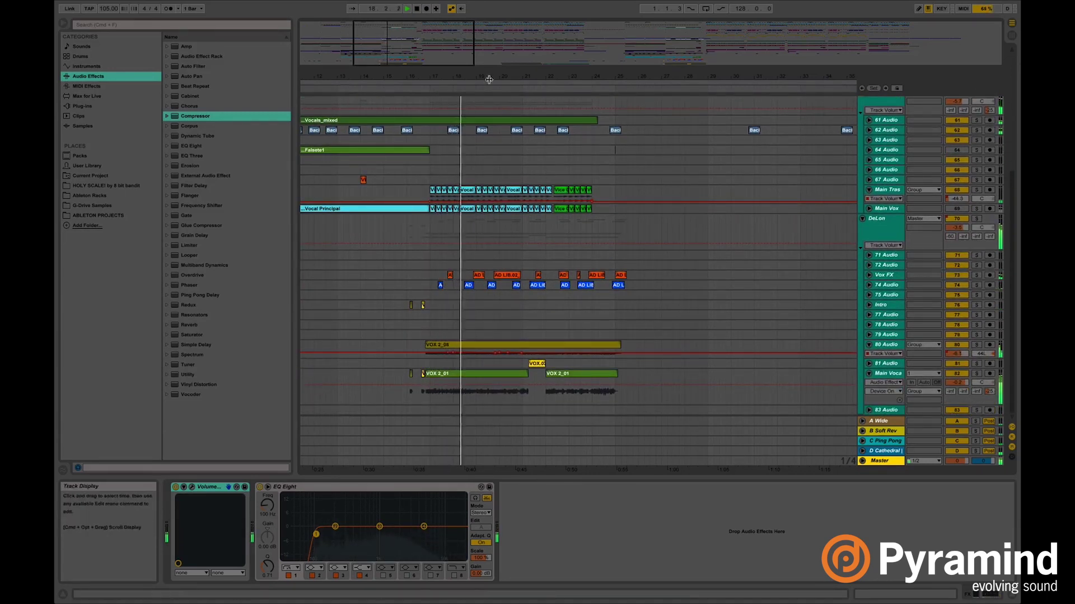
drag(490, 76, 491, 94)
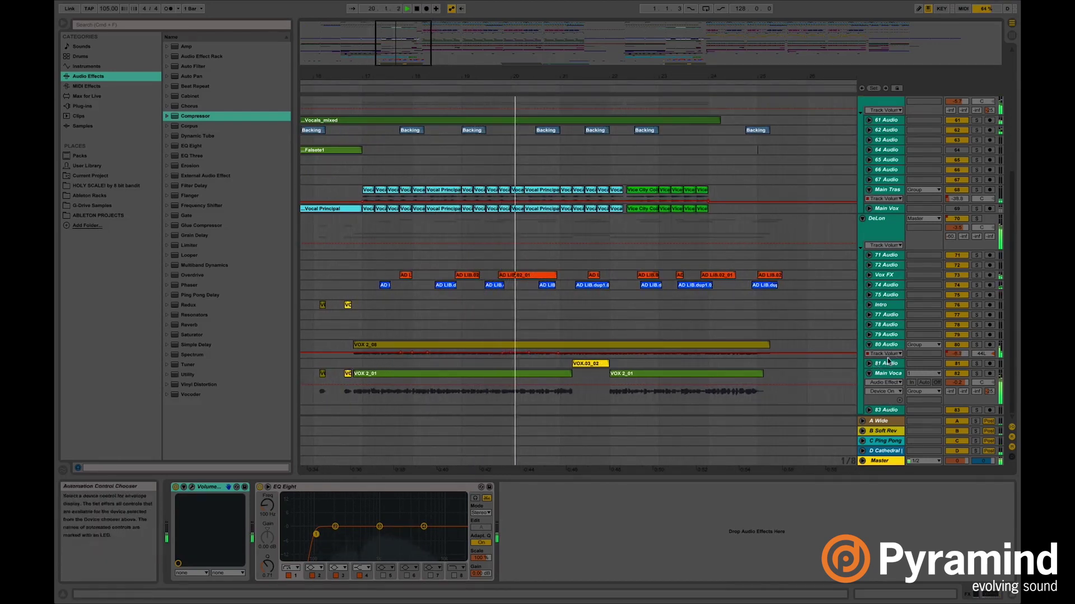
Make track 80 Audio's lane taller to reveal its waveform
drag(888, 358, 888, 383)
scroll(821, 335, down, 2)
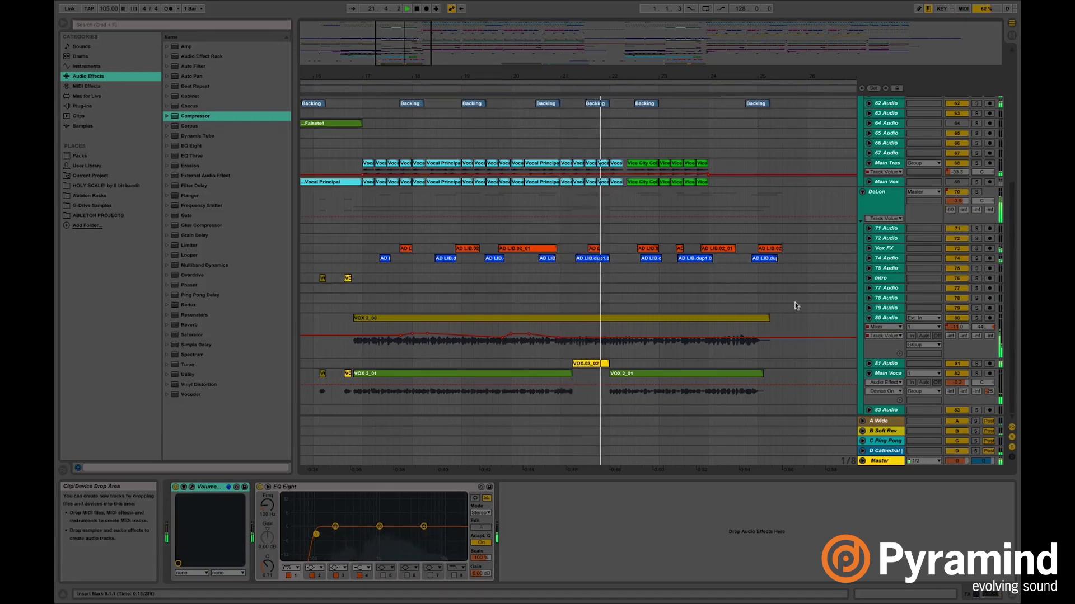
scroll(793, 301, right, 3)
scroll(791, 302, right, 5)
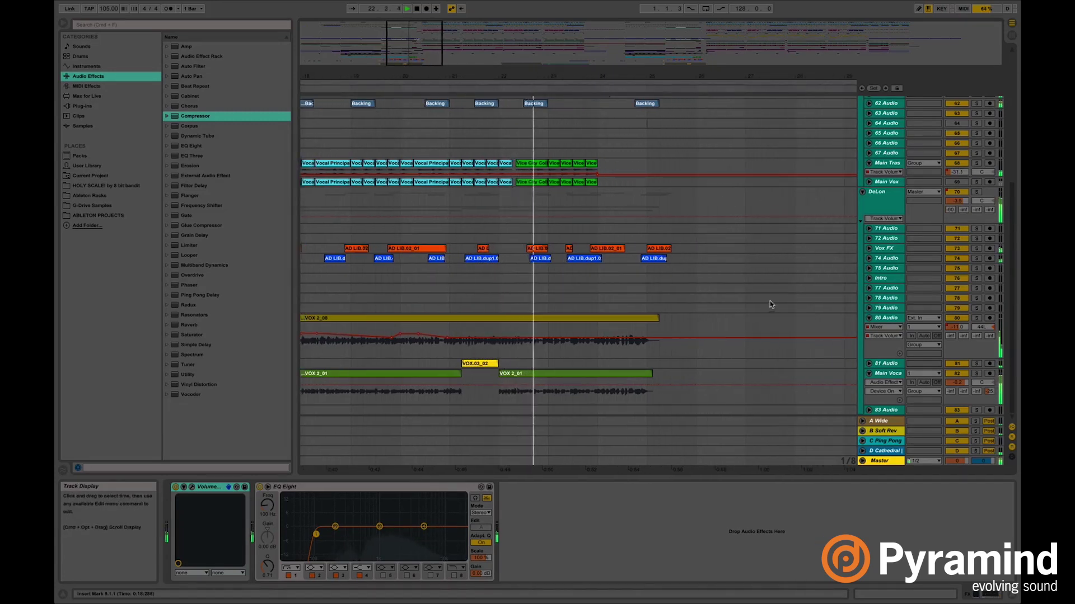
scroll(629, 292, right, 7)
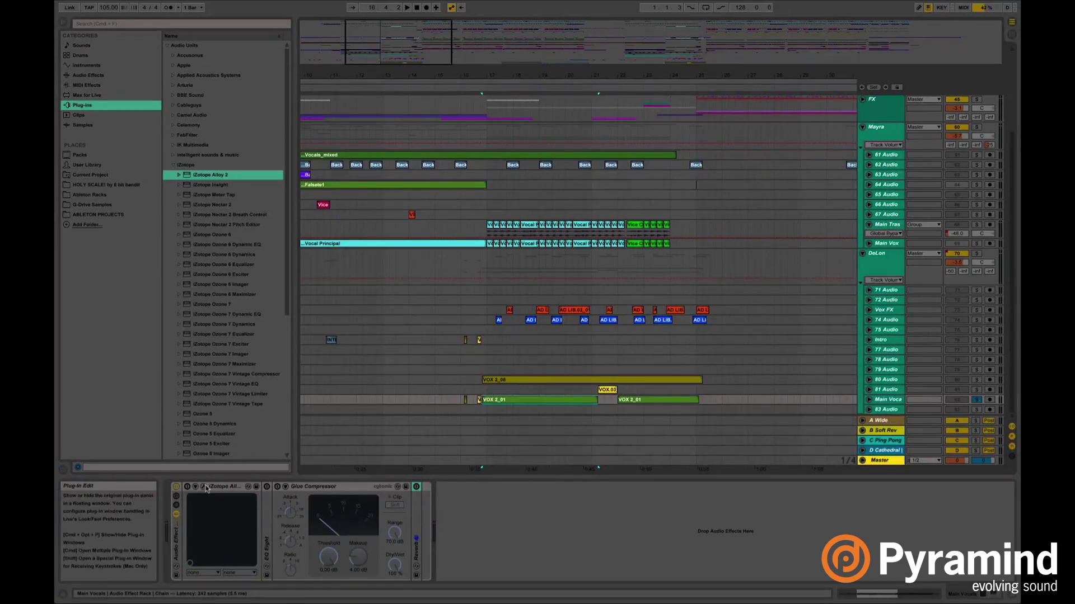
Open Alloy 2 on Main Vocals, dismiss the preset list and reposition its window
click(194, 489)
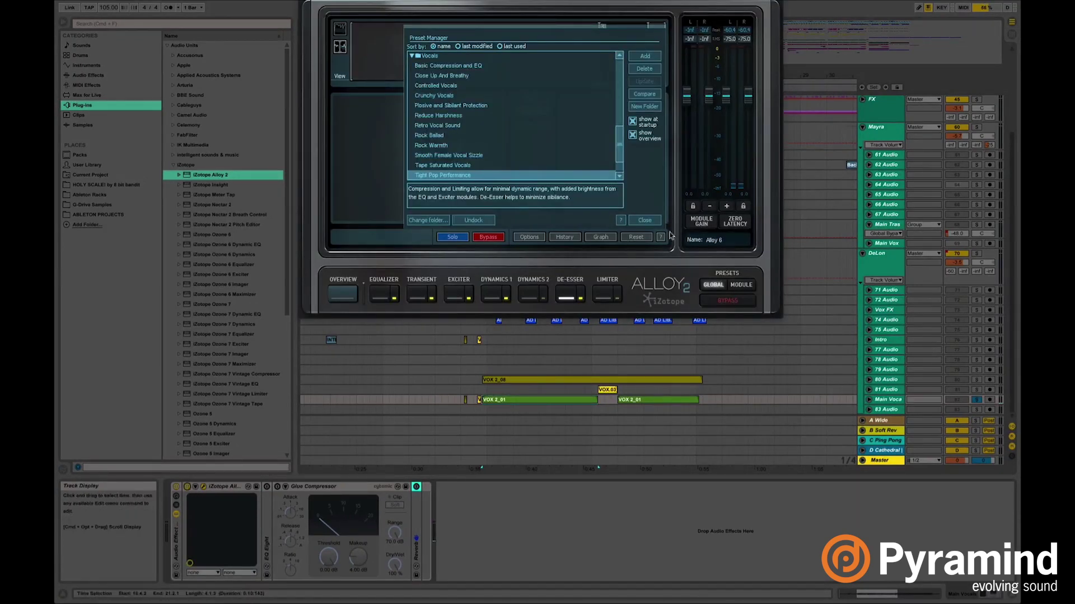
click(646, 221)
drag(518, 0, 602, 140)
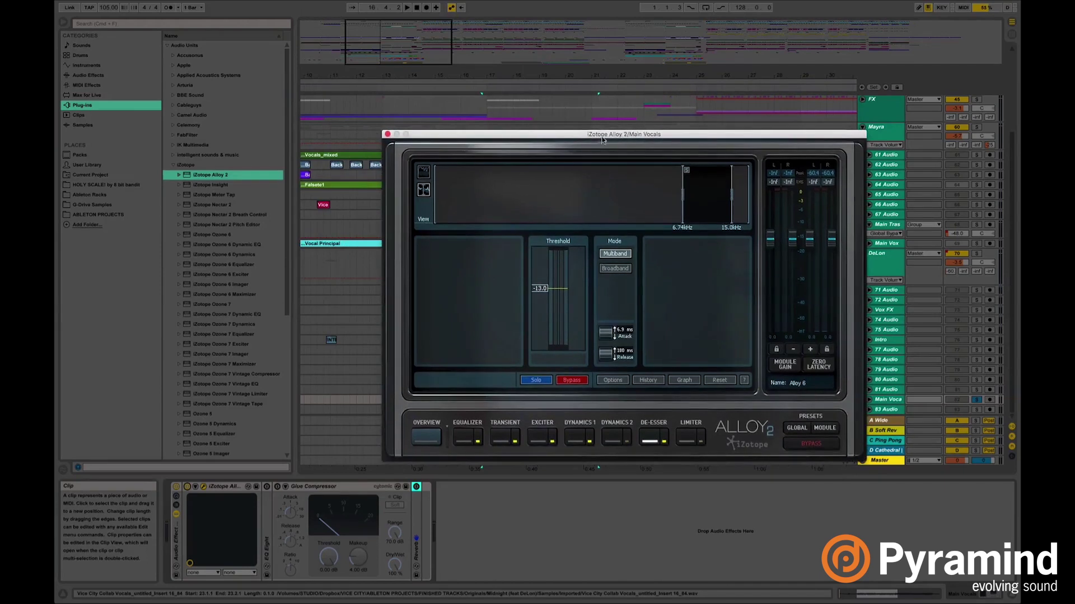
Inspect Alloy's EQ nodes: 75 Hz high-pass, 341 Hz -2.2 dB cut, 13359 Hz +6 dB boost
click(463, 439)
click(462, 248)
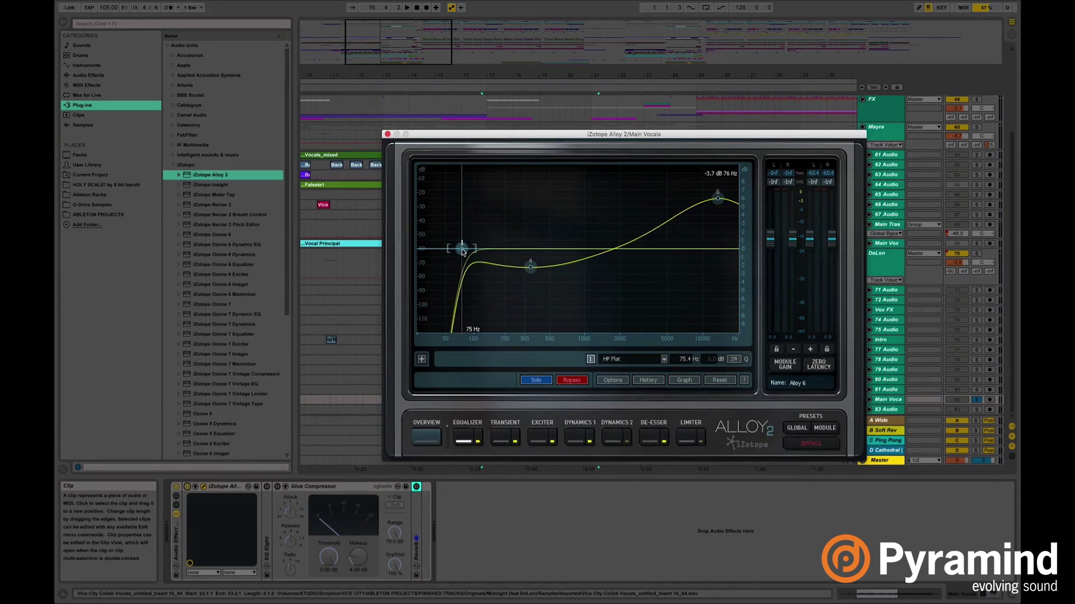
click(530, 266)
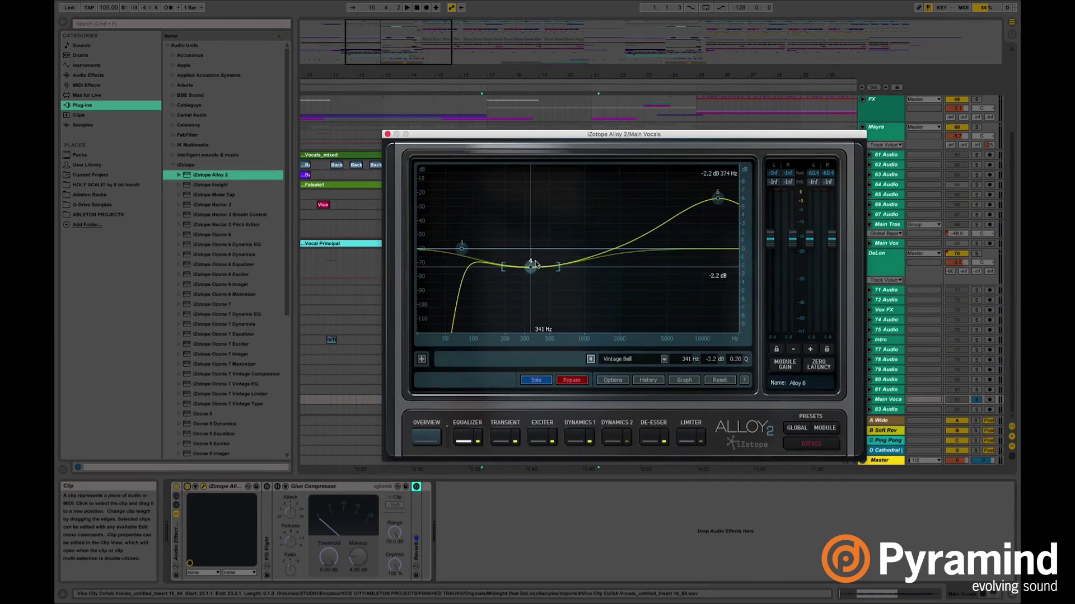
click(718, 200)
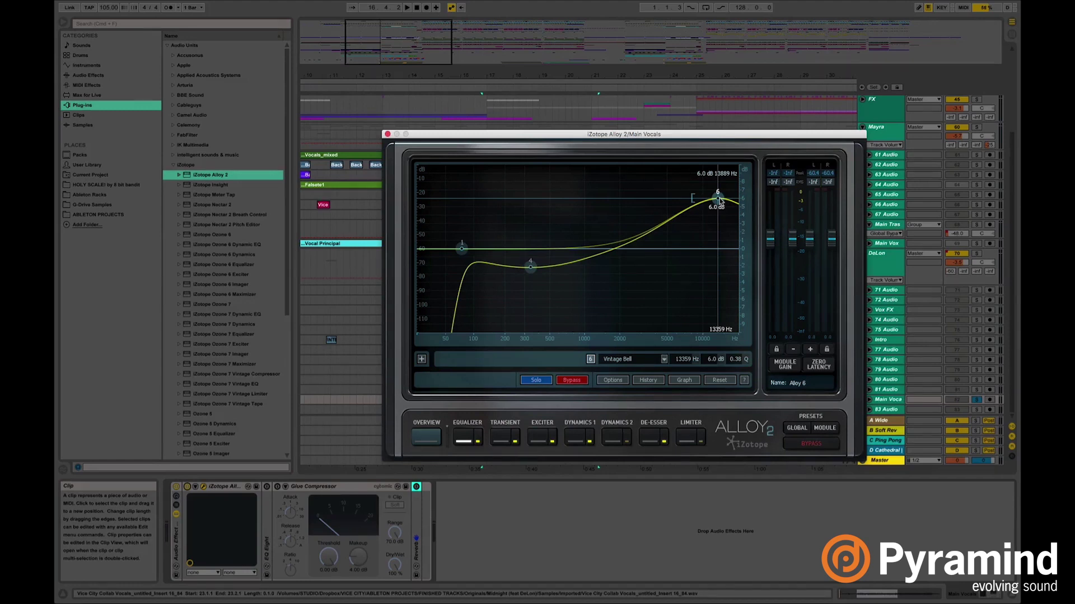
Step through Alloy's Transient, Exciter and Dynamics 1 modules, ending on the multiband De-Esser
click(500, 439)
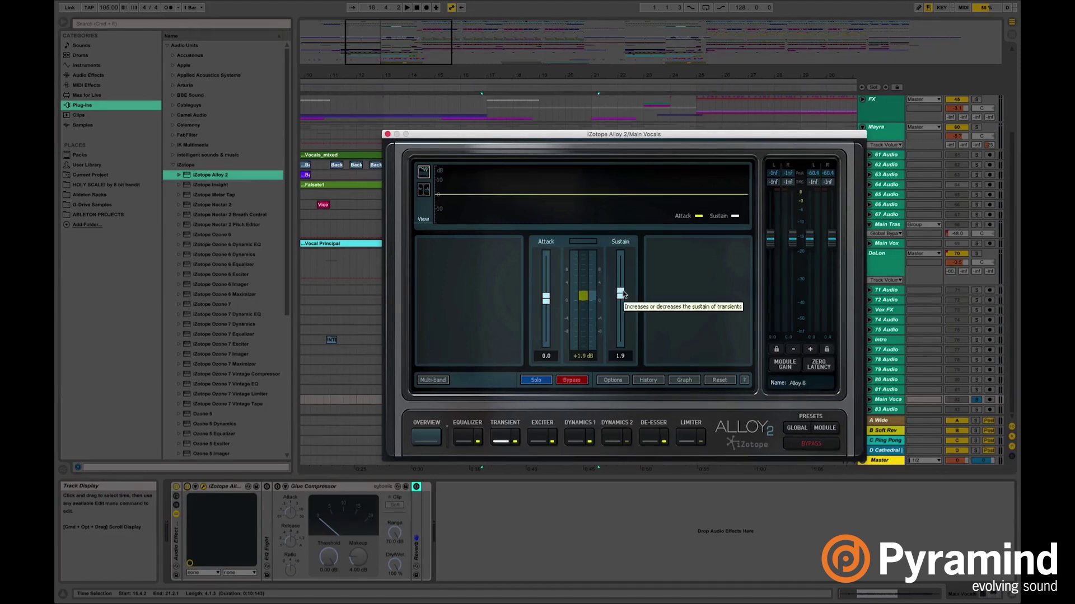
click(542, 437)
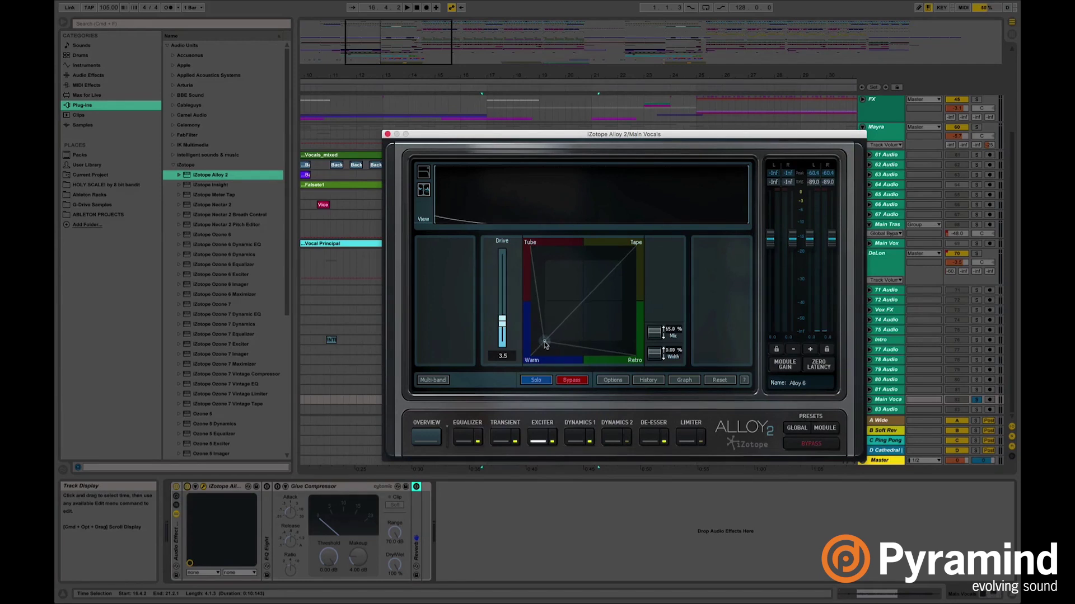
click(579, 438)
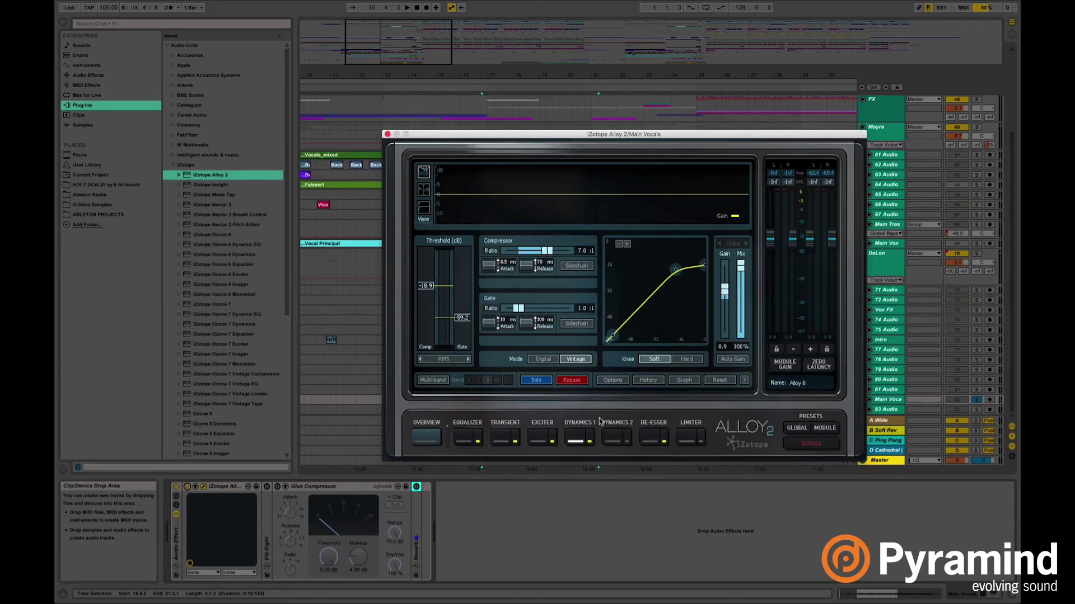
click(654, 437)
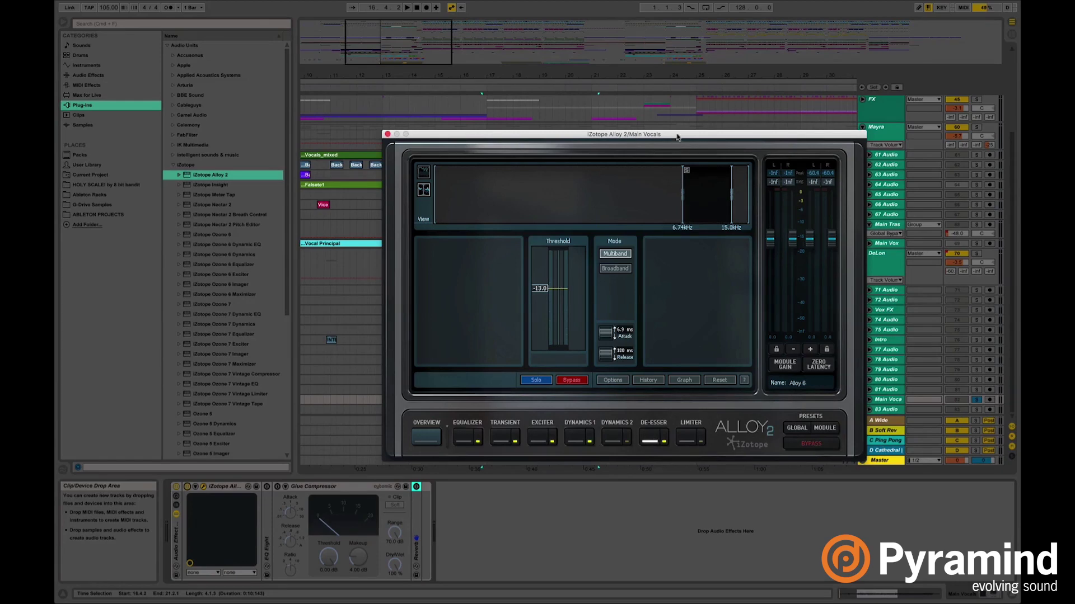
Reposition the Alloy 2 window, unfold Main Vocals and select the VOX 2_01 clip
drag(679, 137, 602, 179)
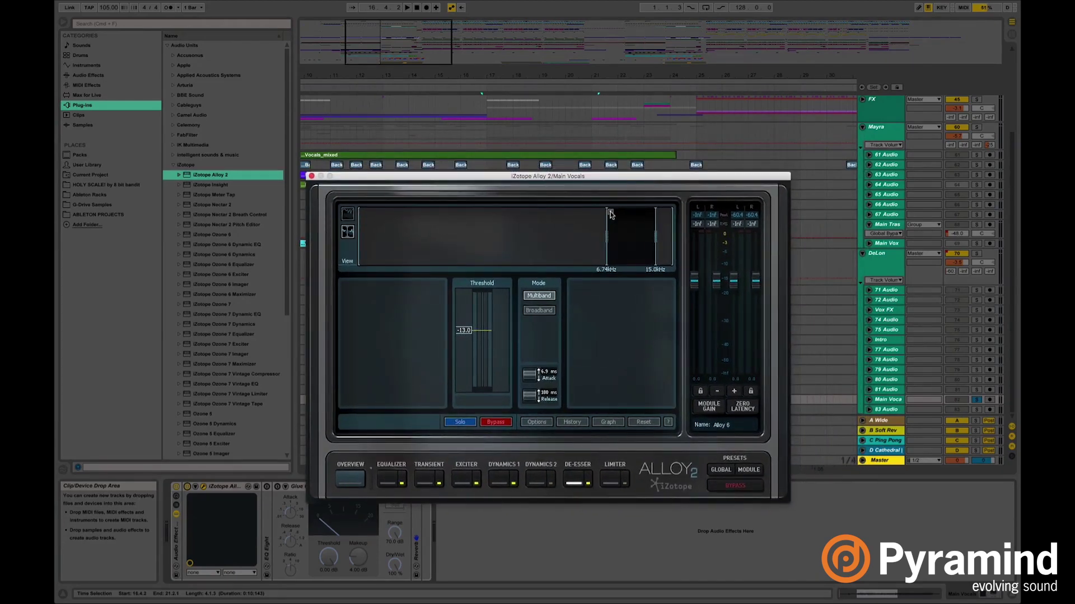
drag(633, 178, 671, 62)
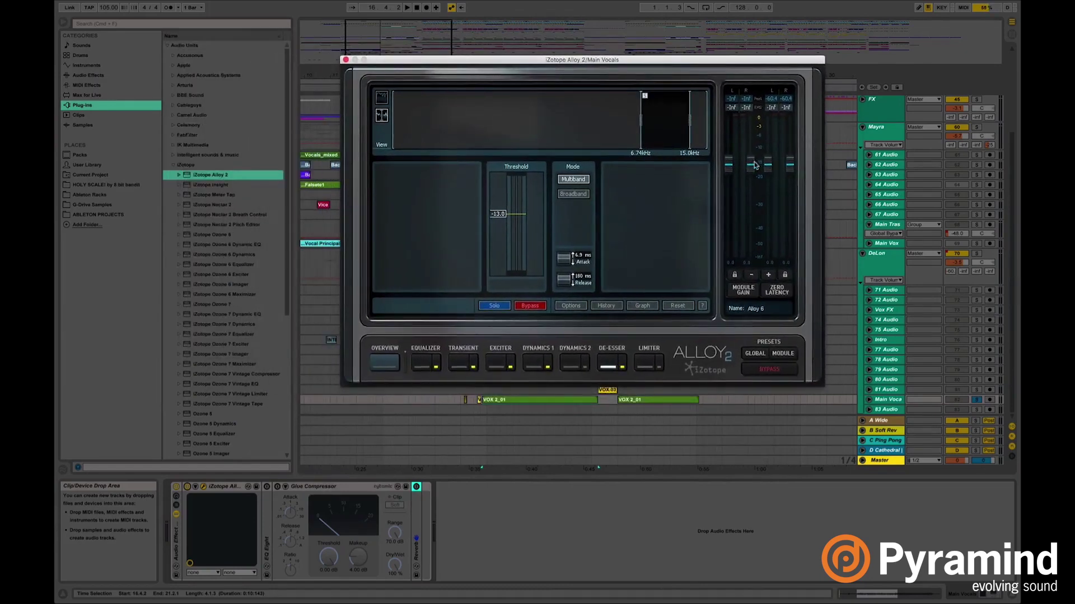
click(869, 400)
scroll(528, 455, up, 3)
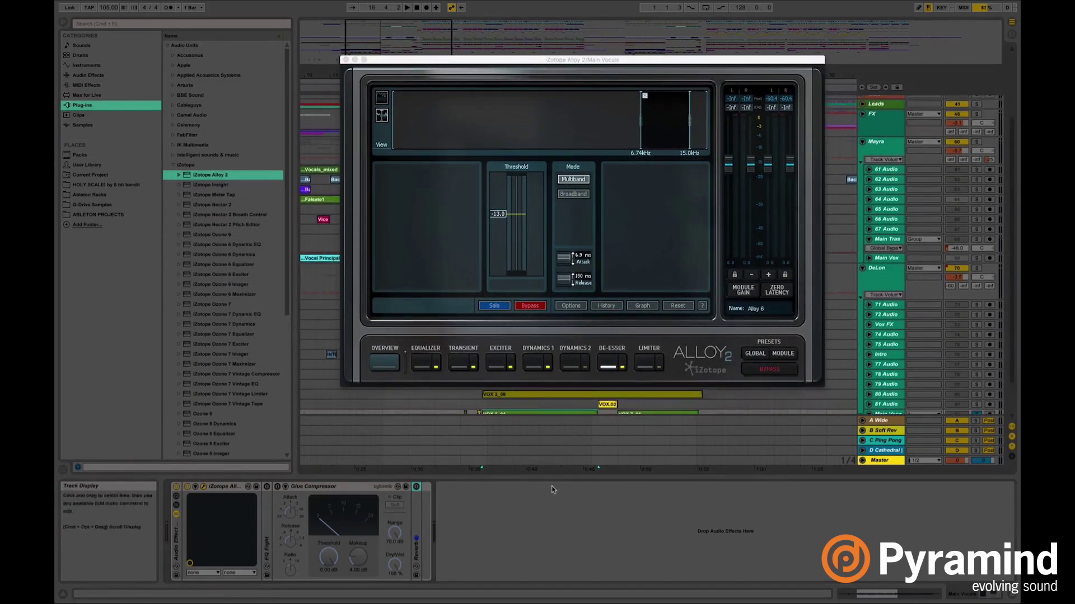
click(531, 477)
click(522, 484)
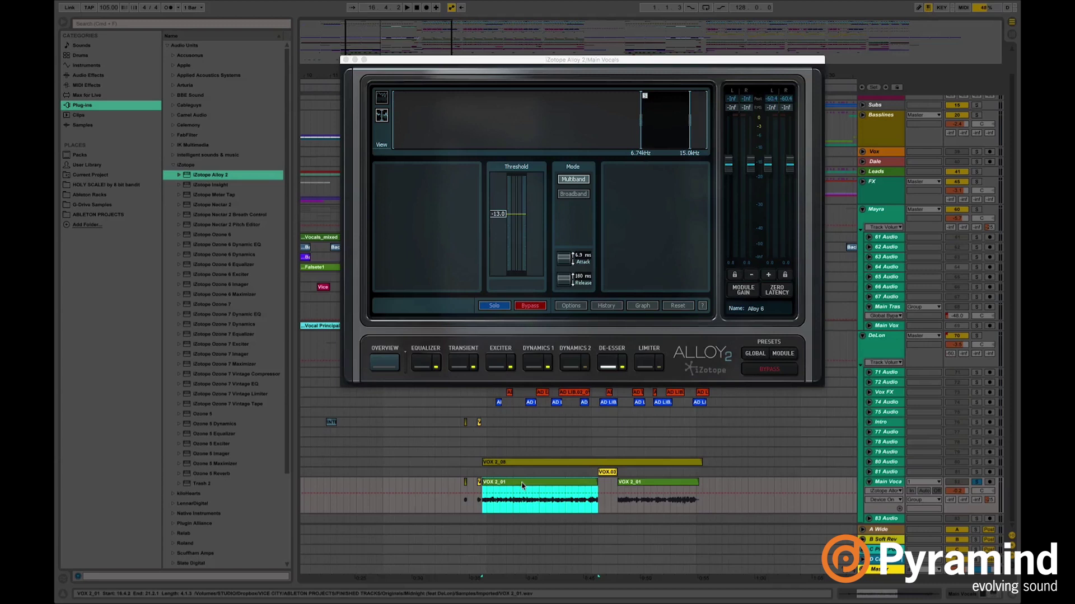
Play and stop the vocal, then close the Alloy 2 window
key(space)
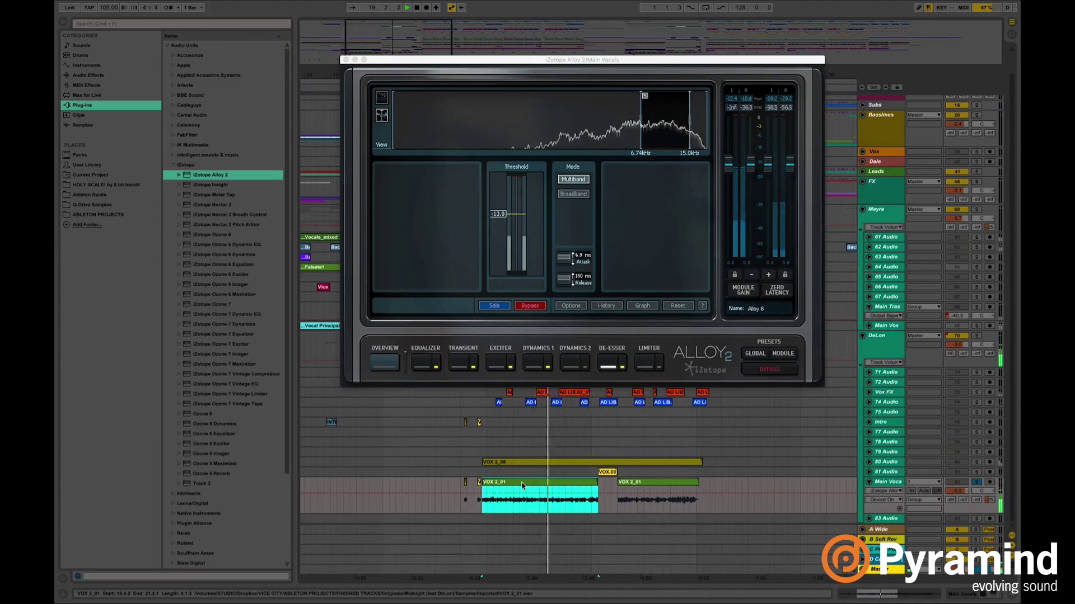
key(space)
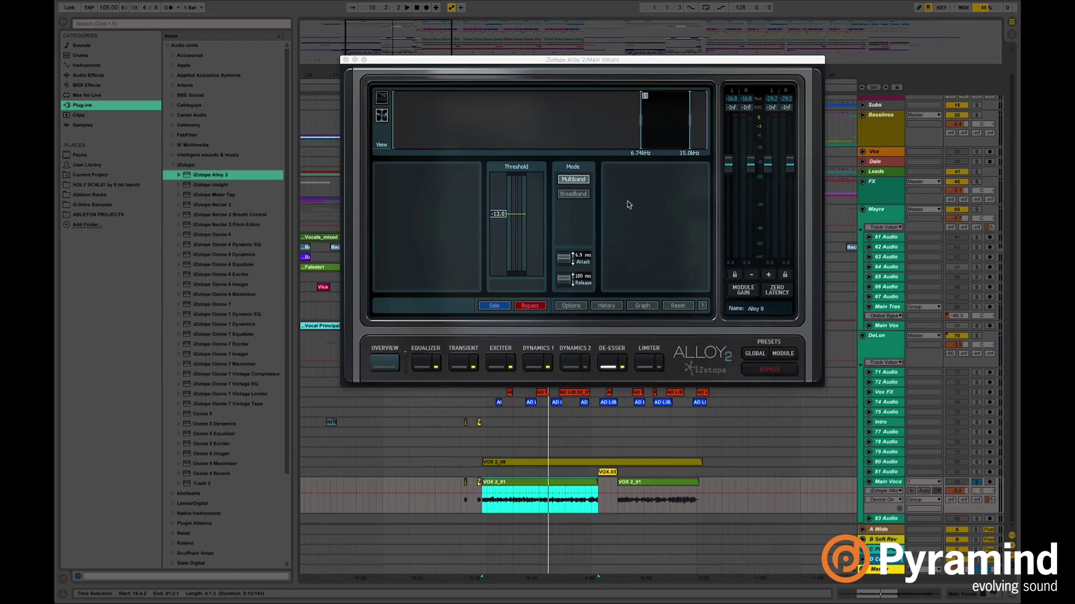
click(631, 344)
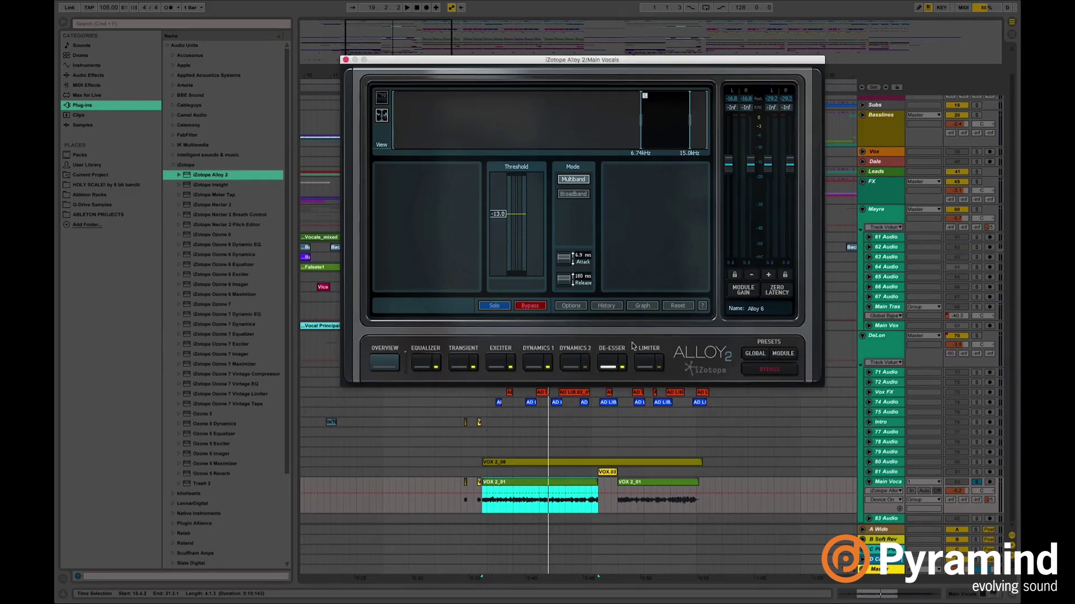
click(346, 61)
Show the Main Vocals device chain, unfold EQ Eight and switch it on
click(457, 498)
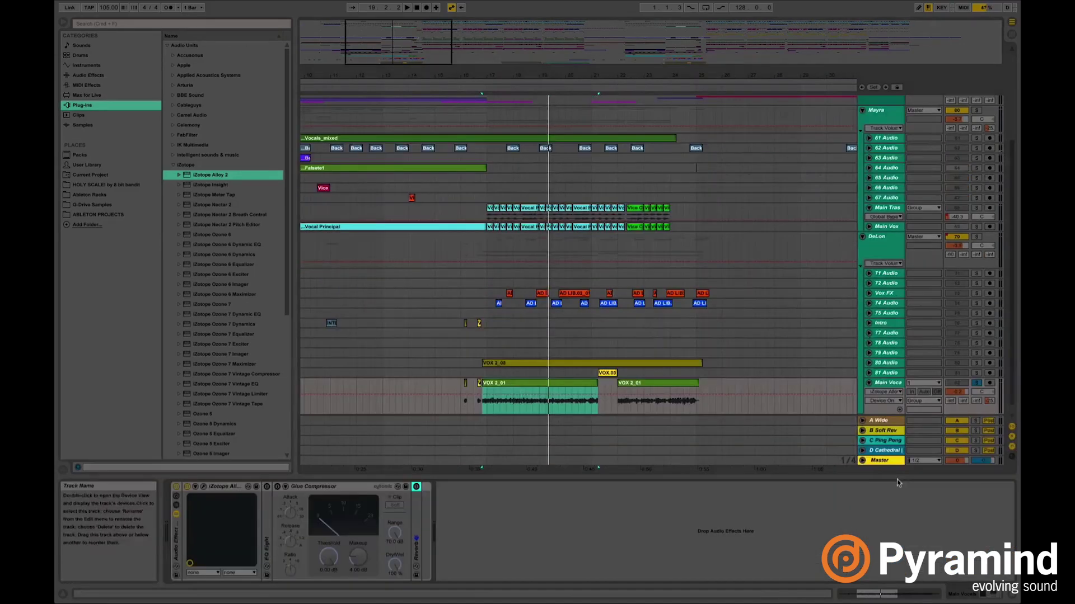
key(super+alt+l)
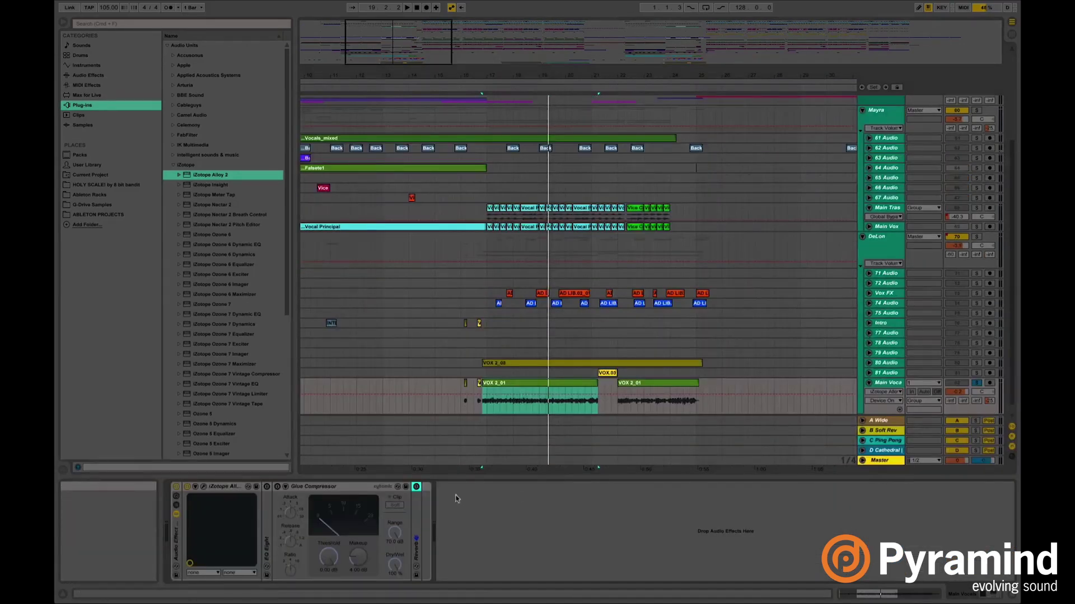
double_click(266, 523)
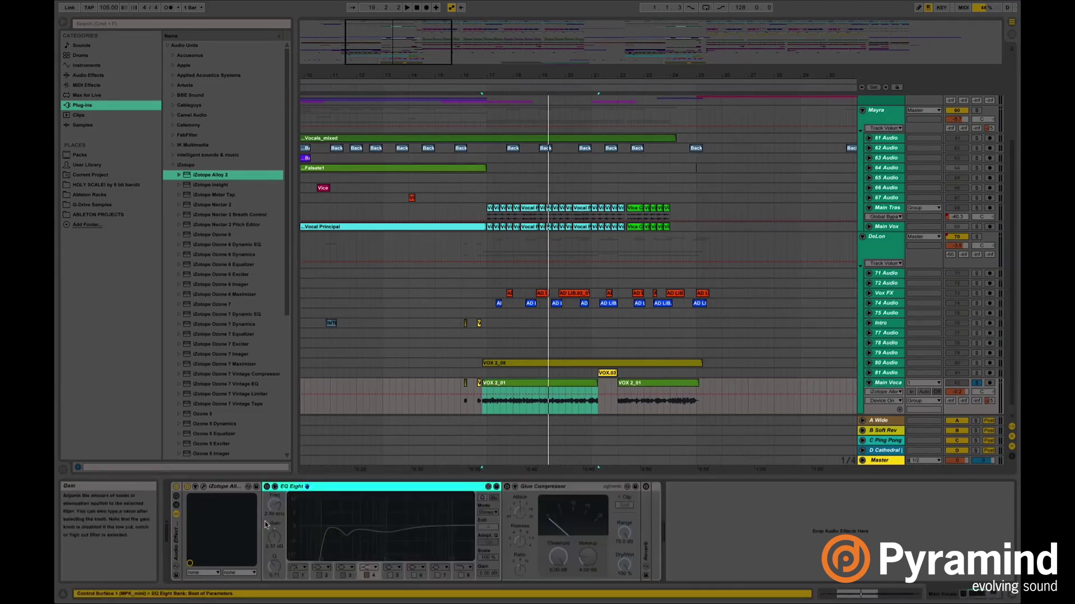
click(268, 487)
Check EQ bands (116 Hz, 244 Hz cut, -2.50 dB, 2.80 kHz), fold EQ Eight, enable Glue Compressor
click(328, 534)
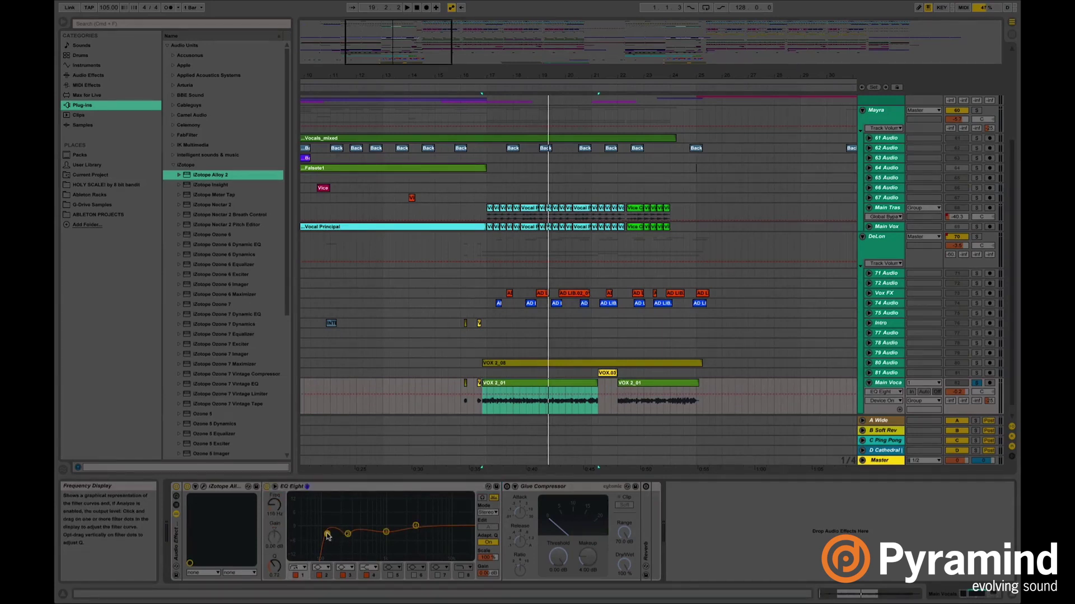
click(347, 534)
click(385, 533)
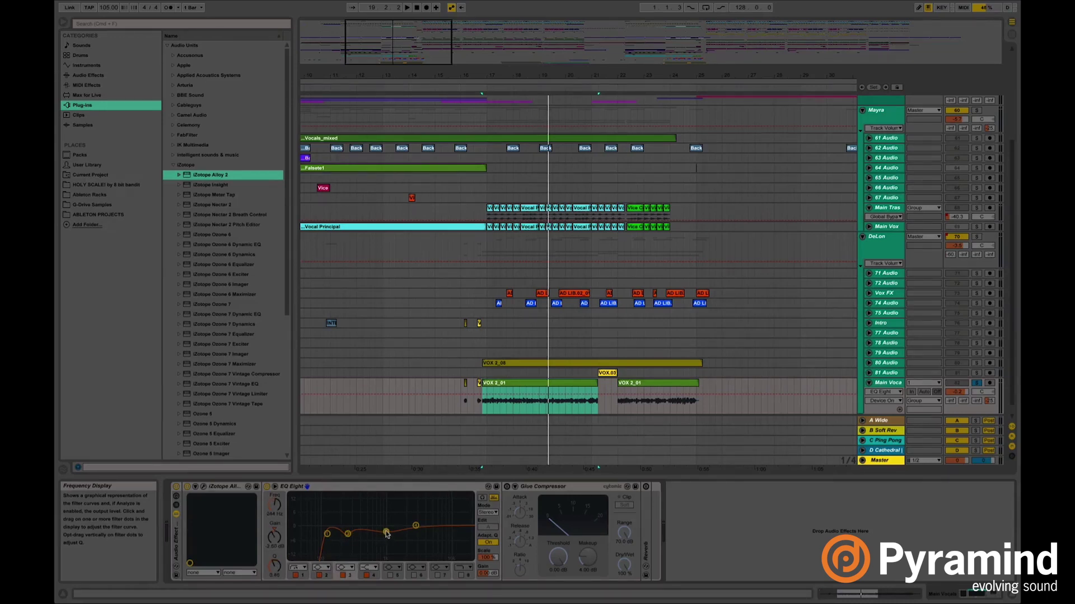
click(416, 526)
double_click(404, 487)
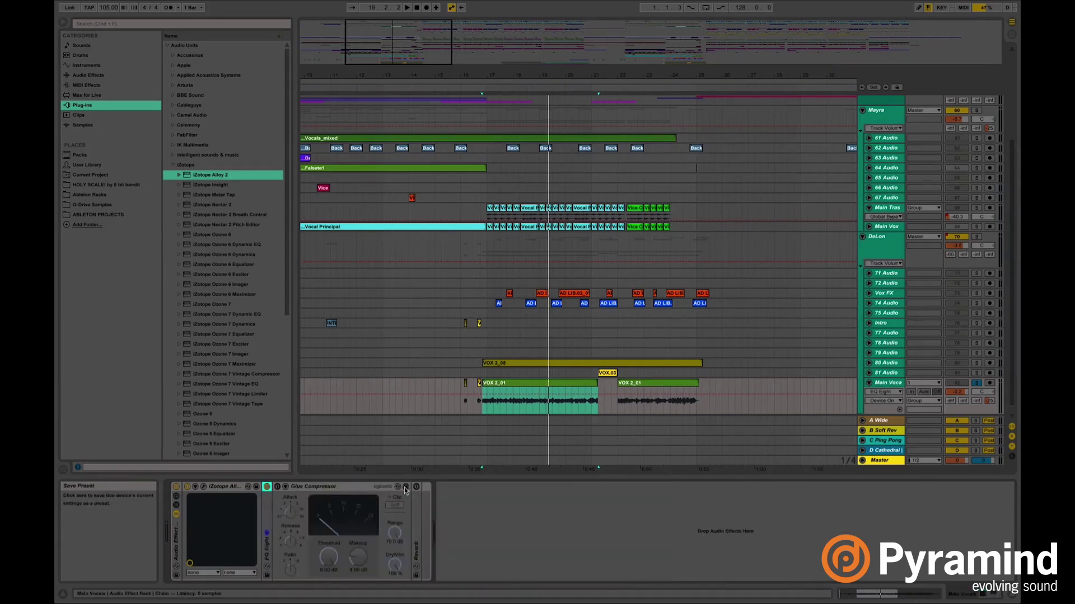
click(324, 488)
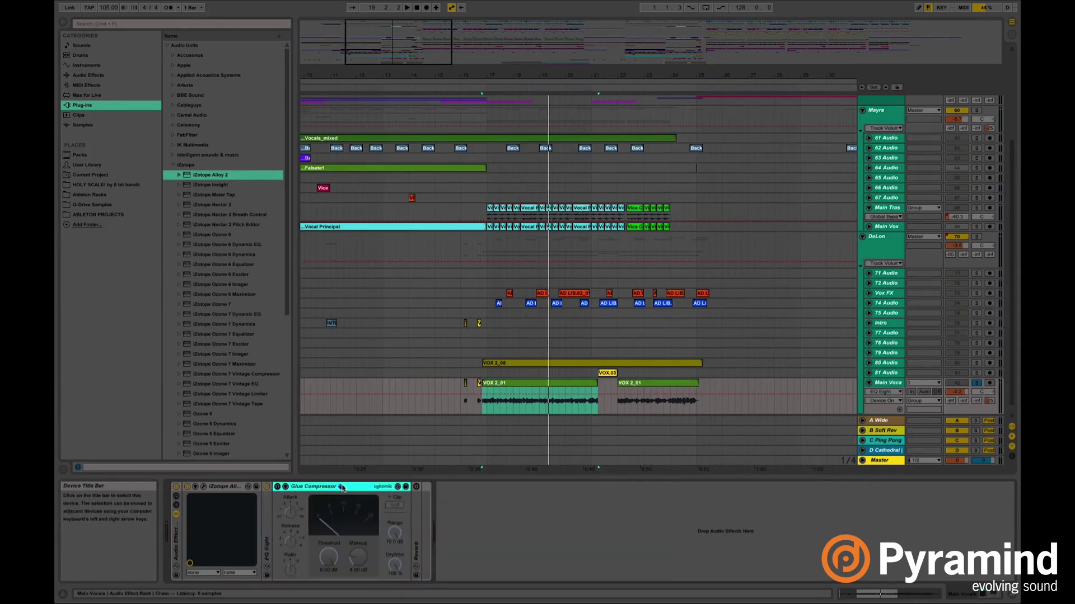
click(277, 487)
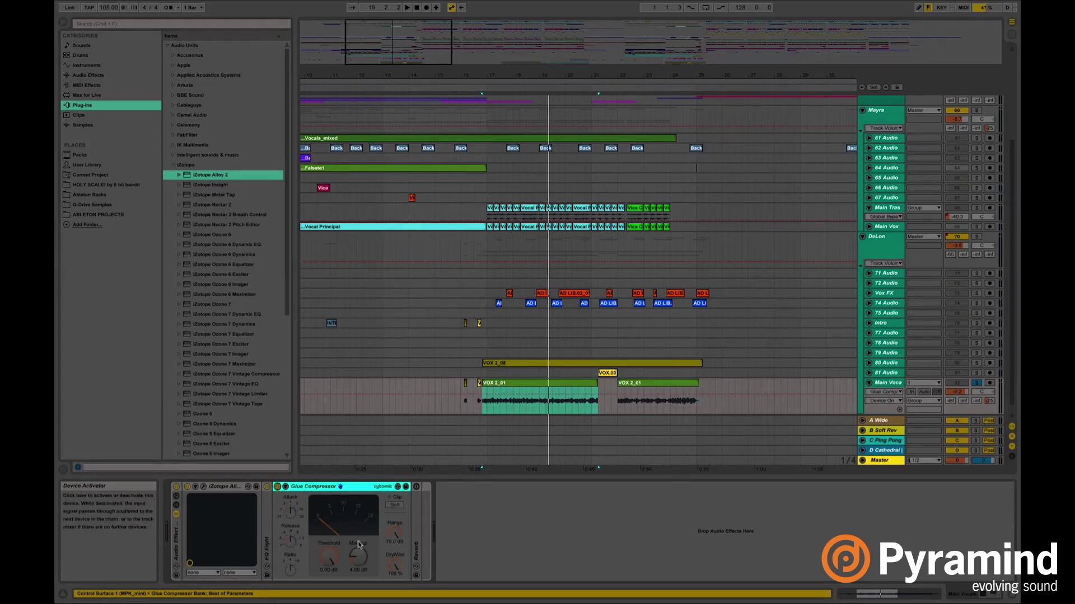
Unfold Reverb, play VOX 2_01, and A/B the vocal chain by bypassing then re-enabling it
double_click(417, 545)
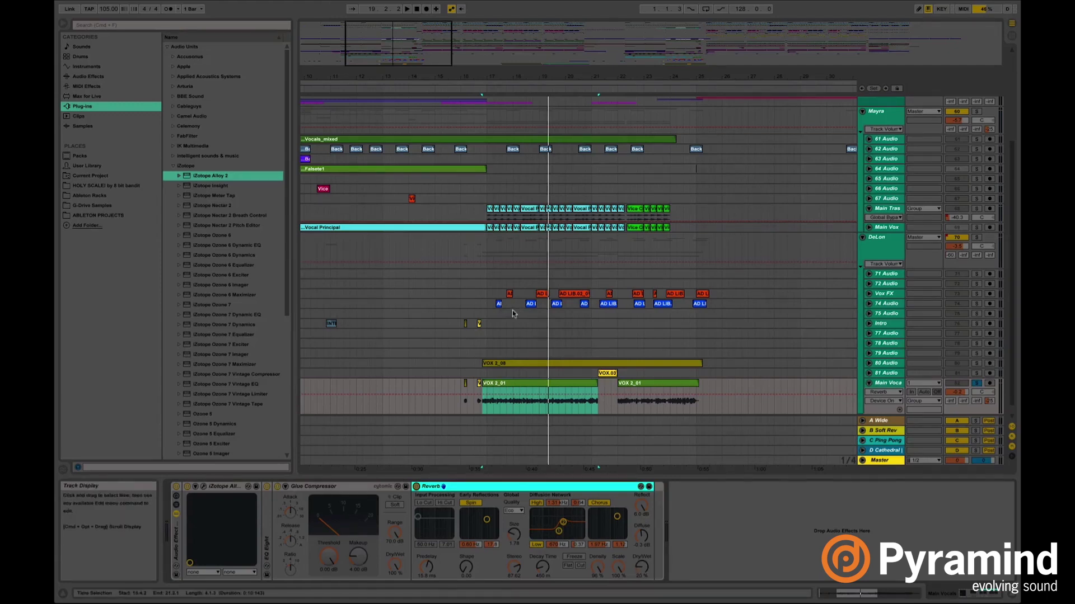
click(489, 385)
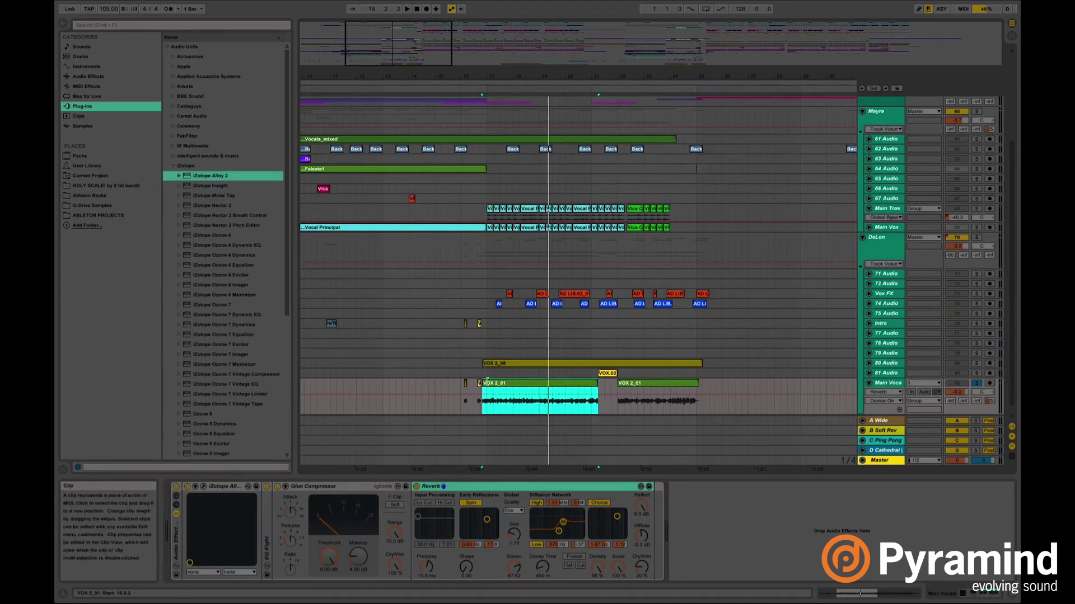
key(space)
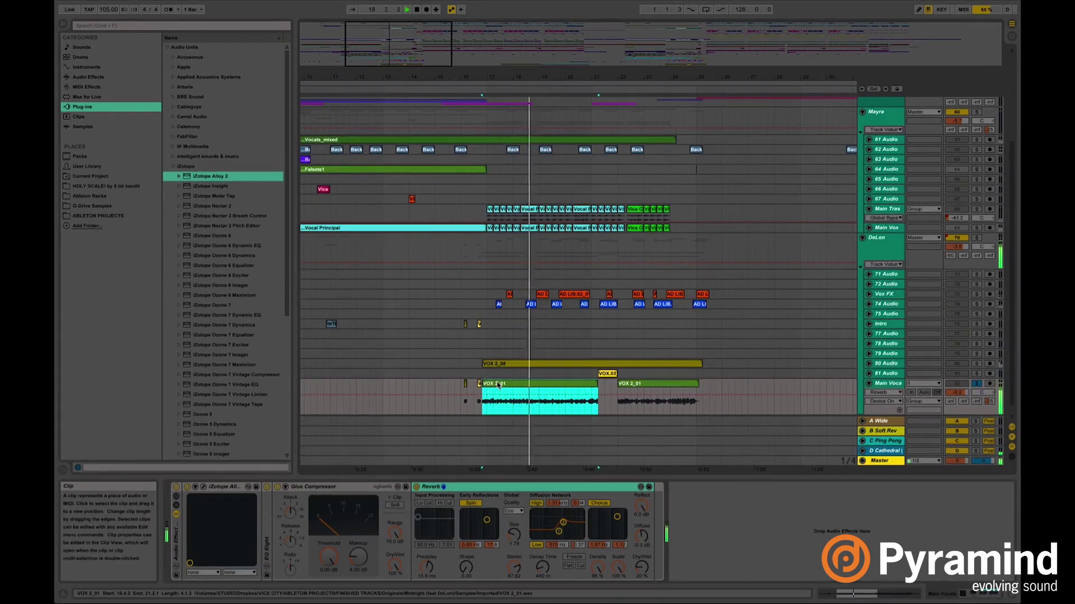
click(177, 488)
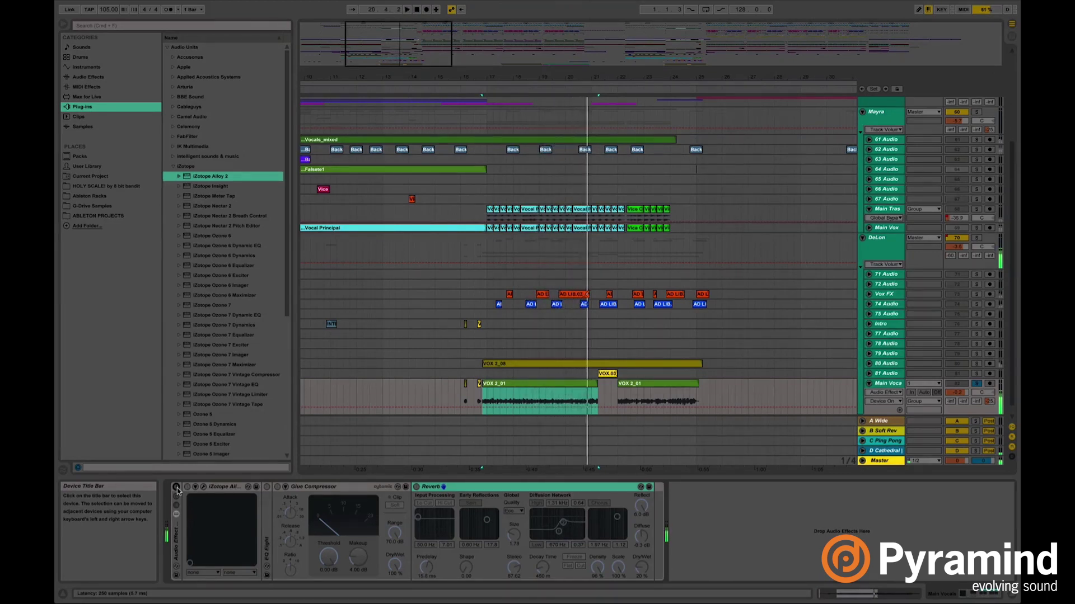
click(176, 488)
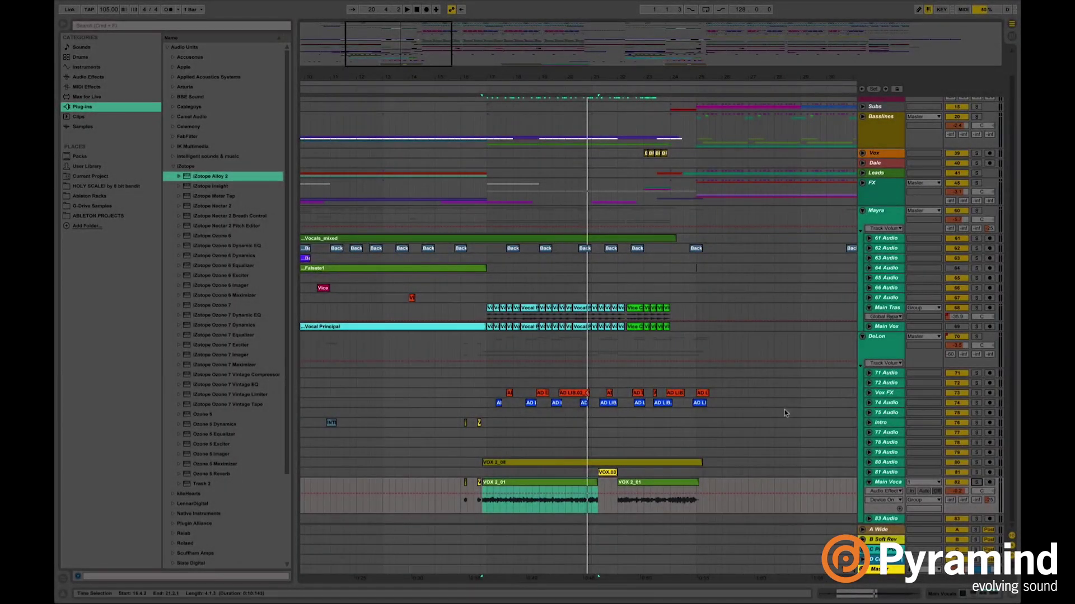
Set playback to bar 17, zoom out and open the Basslines track's devices
click(488, 344)
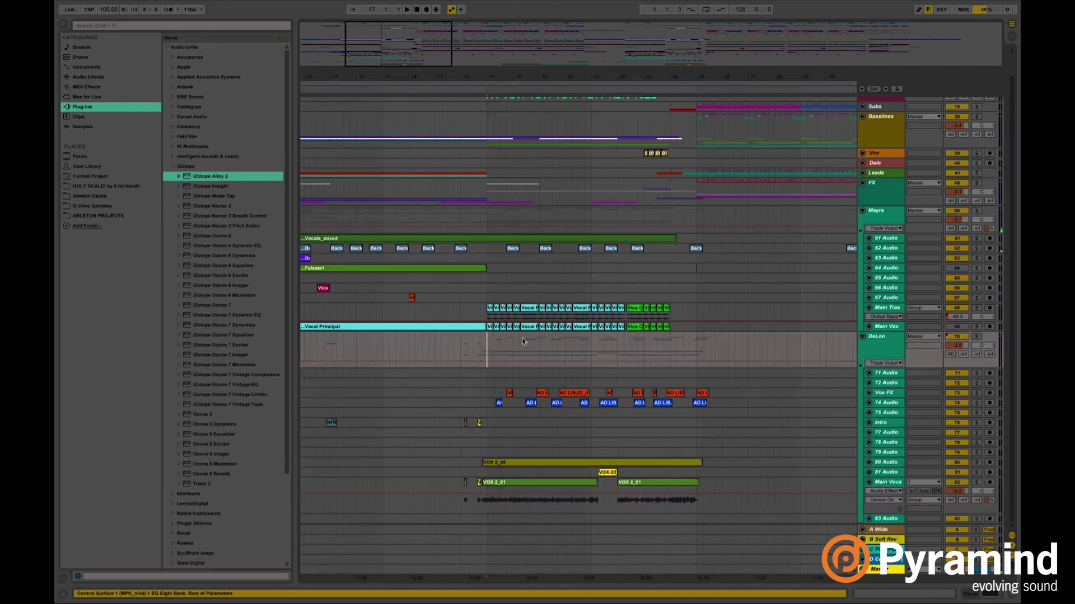
key(minus)
double_click(877, 137)
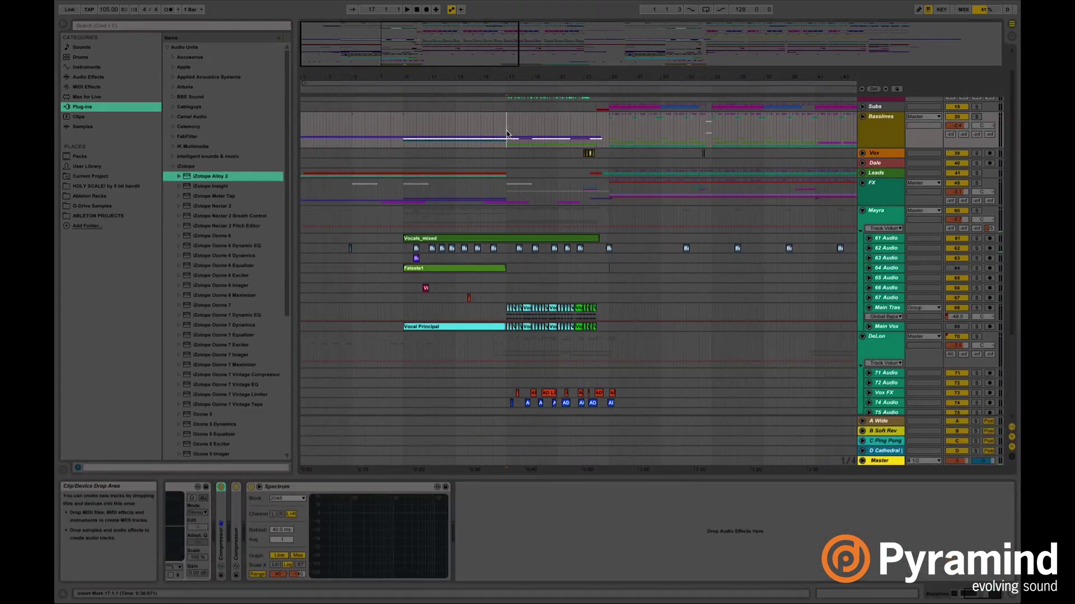
drag(764, 476, 752, 595)
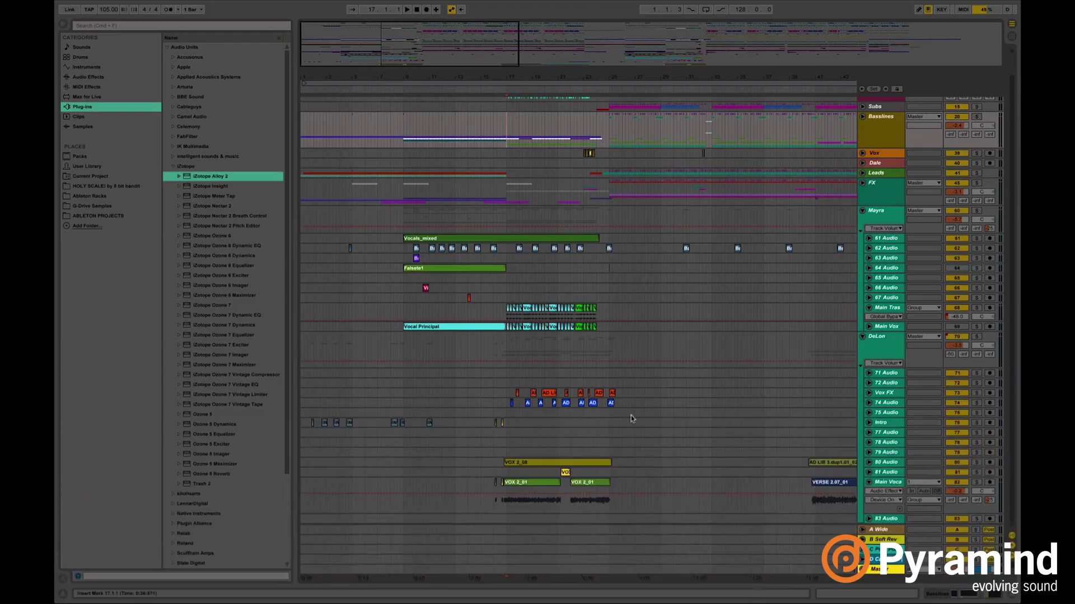
Add a Compressor from Audio Effects to the Basslines group and select it
click(100, 77)
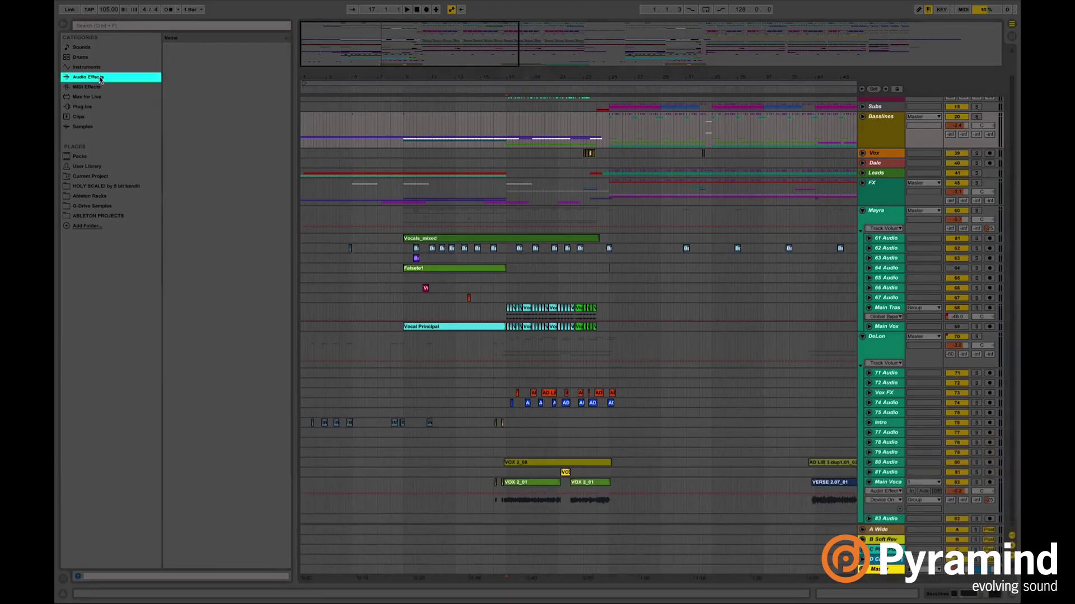
click(190, 262)
click(197, 118)
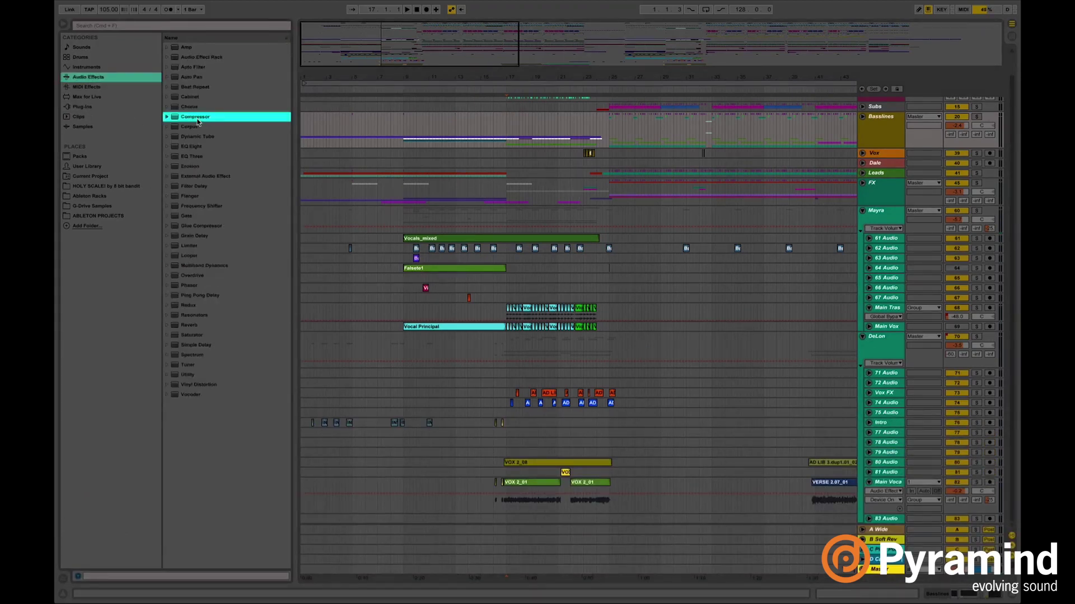
double_click(894, 134)
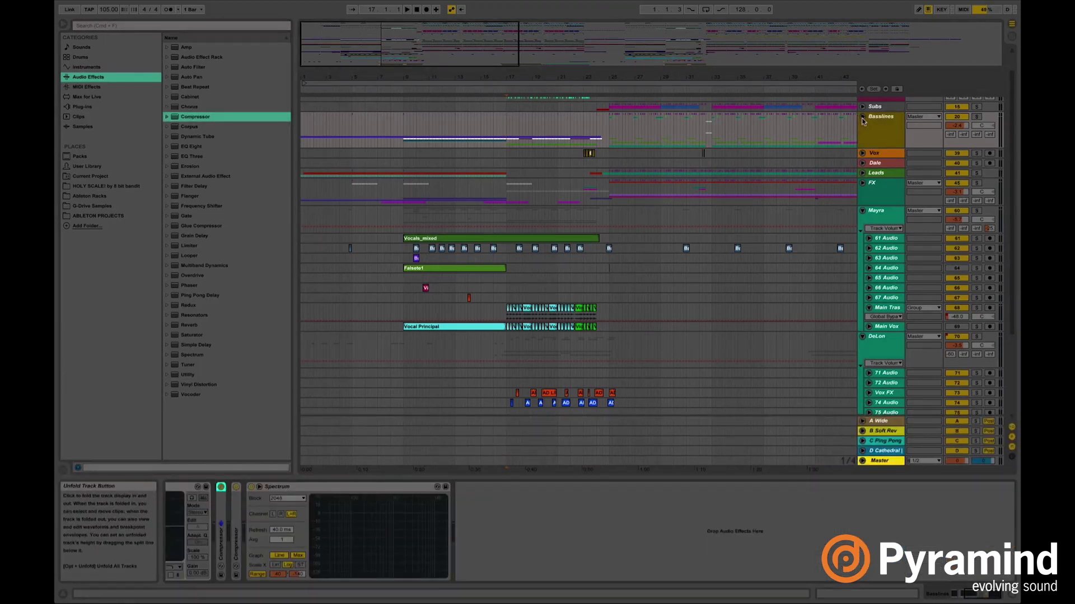
click(869, 124)
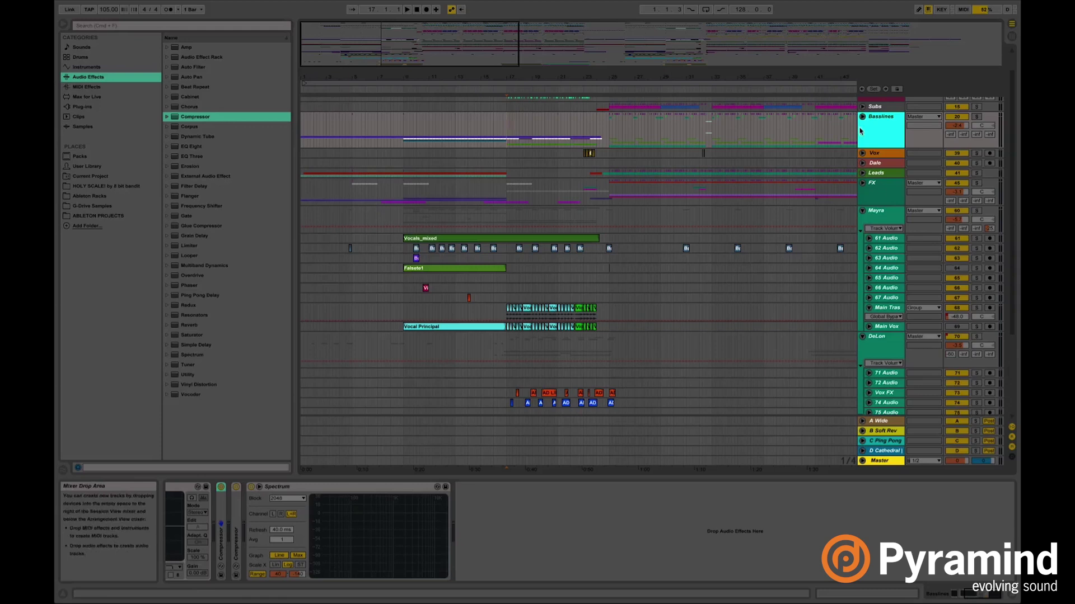
click(220, 514)
Expand the Basslines Compressor and select the second Compressor beside it
double_click(220, 514)
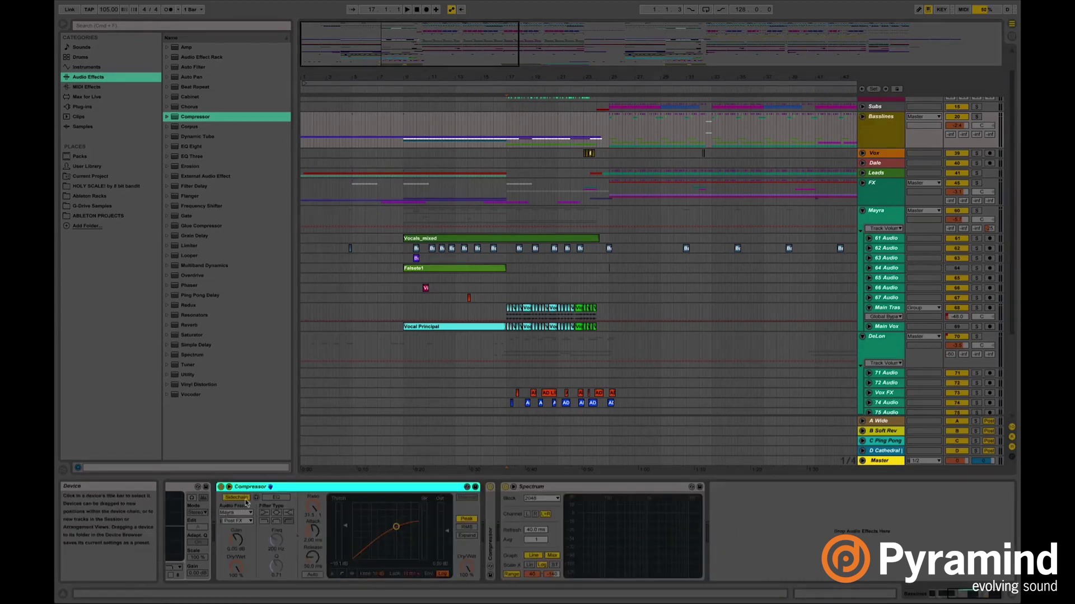
scroll(448, 270, right, 2)
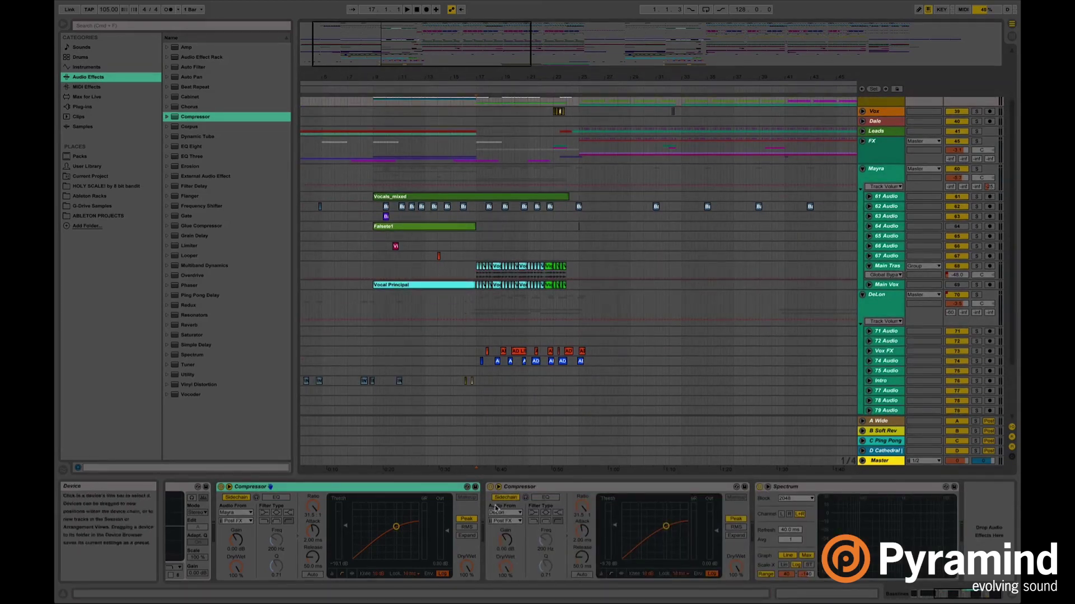
click(523, 488)
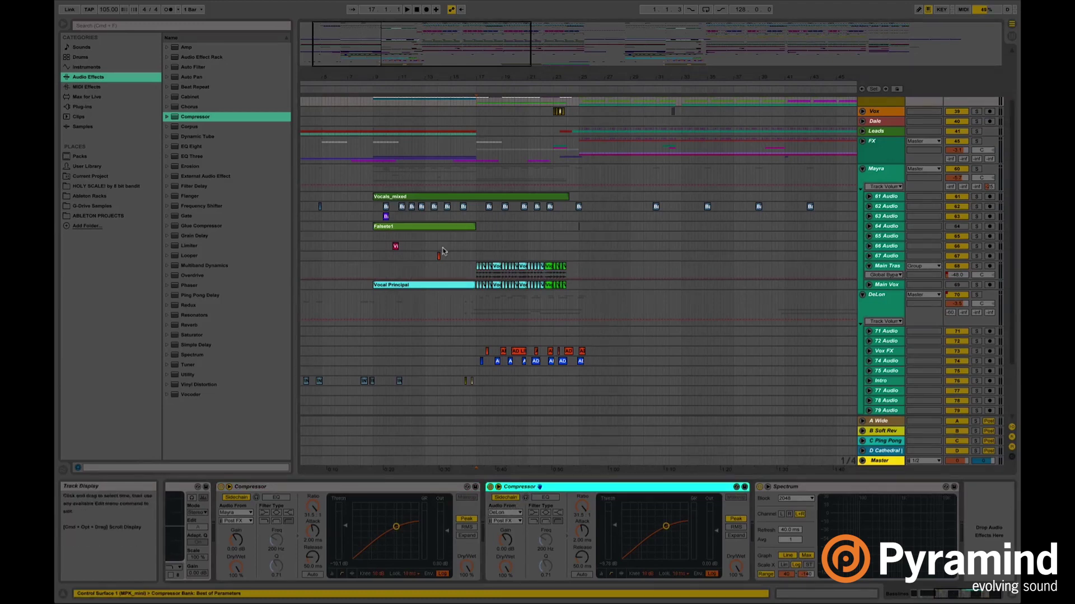
Mark a time selection from bar 17 to about bar 23 in the Basslines lane
click(376, 226)
scroll(385, 270, up, 3)
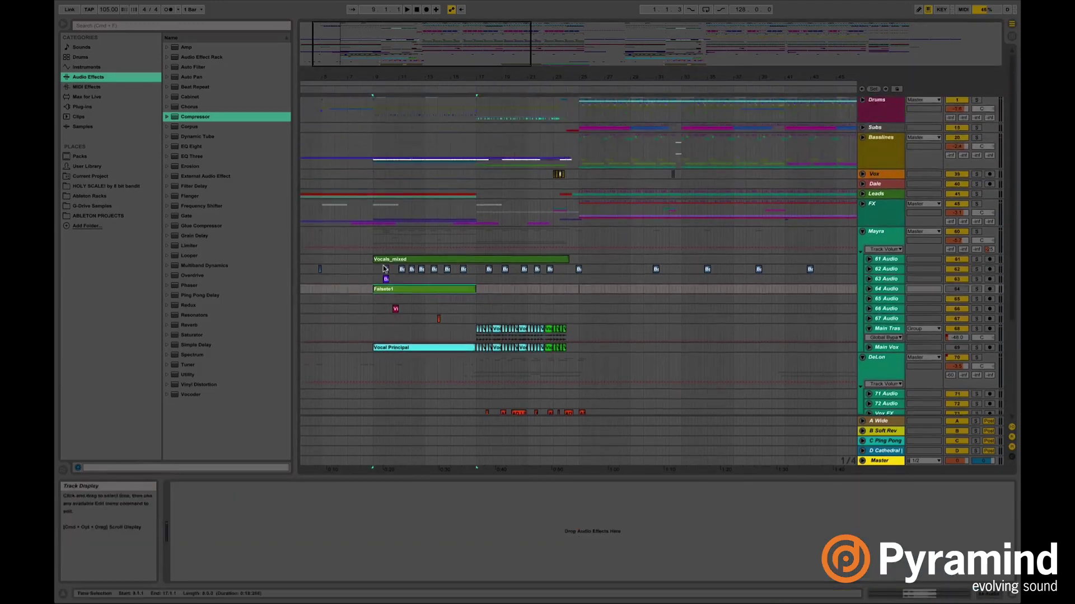
click(374, 151)
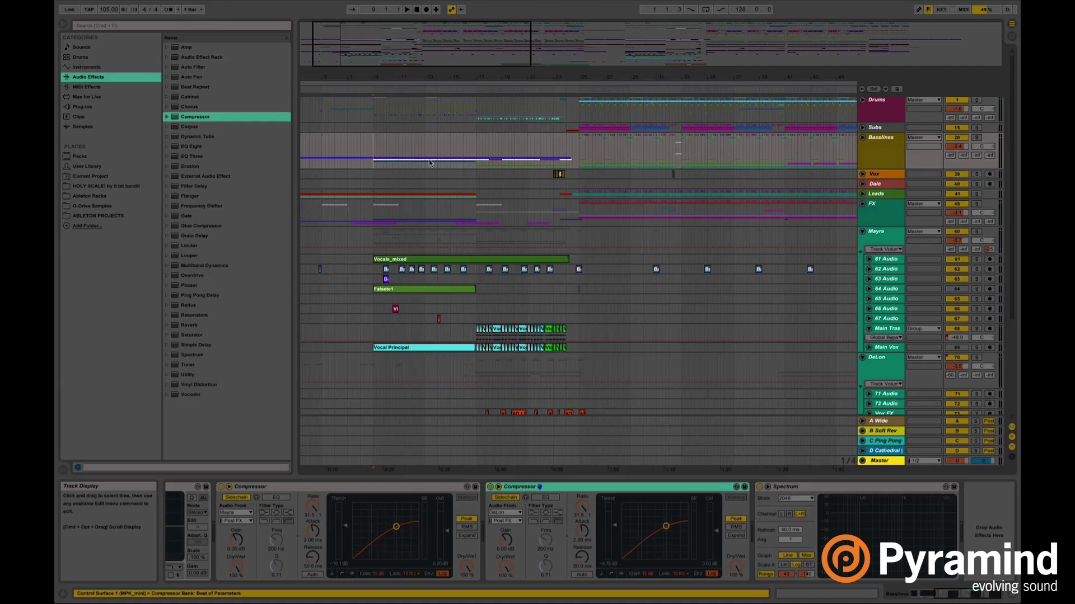
drag(476, 150, 374, 152)
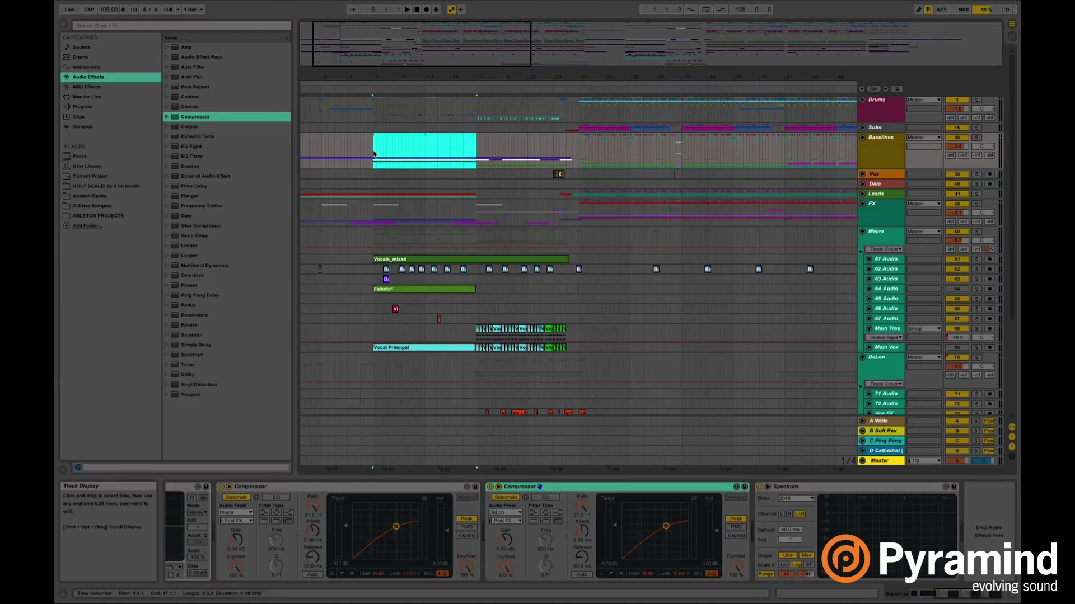
scroll(374, 154, right, 3)
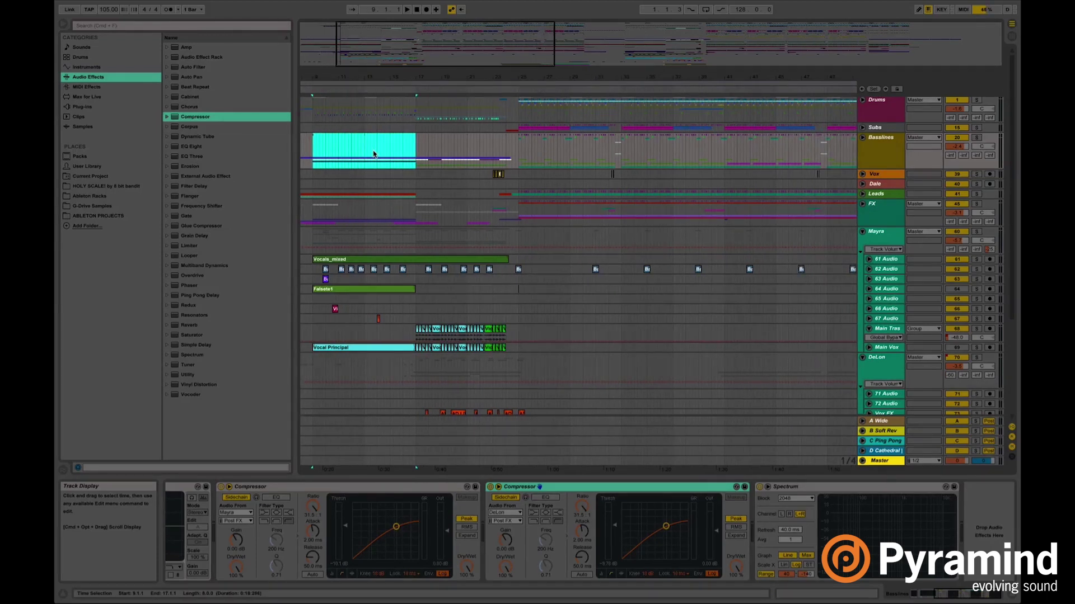
click(414, 152)
scroll(417, 150, right, 1)
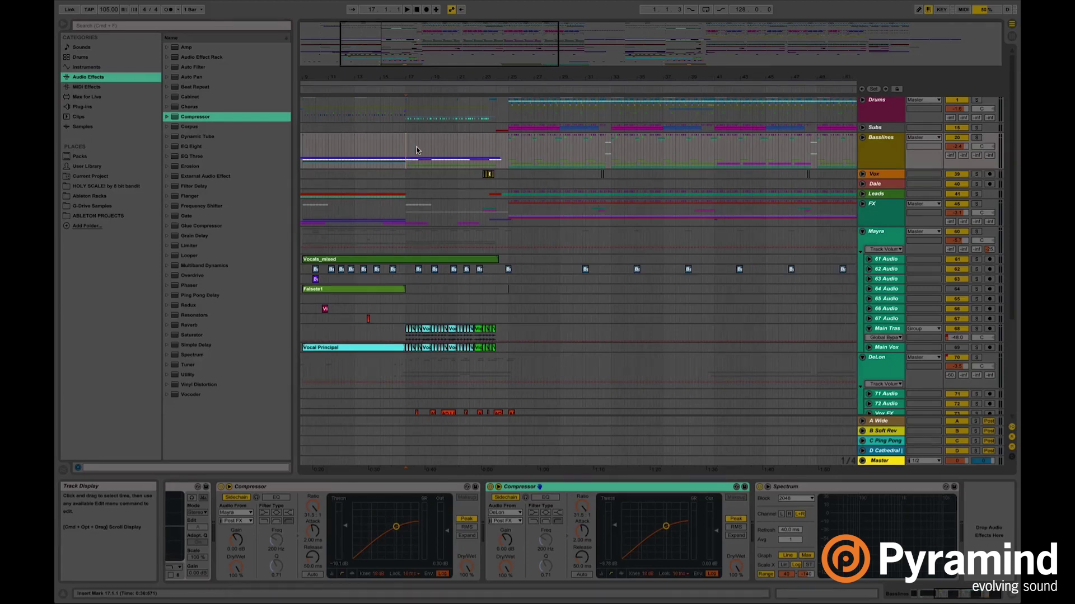
drag(406, 149, 493, 148)
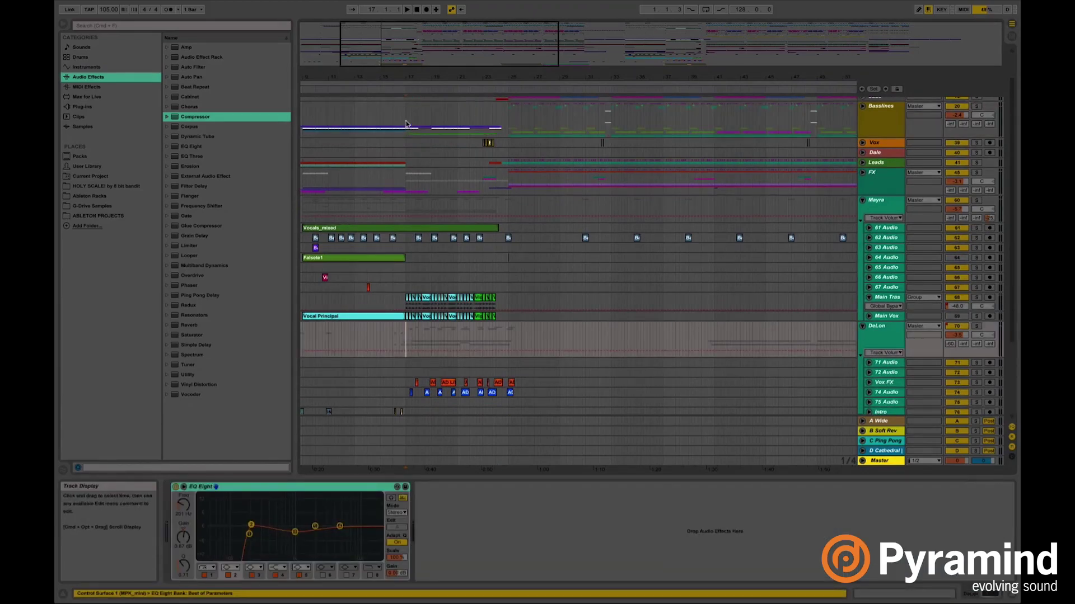
drag(438, 128, 502, 128)
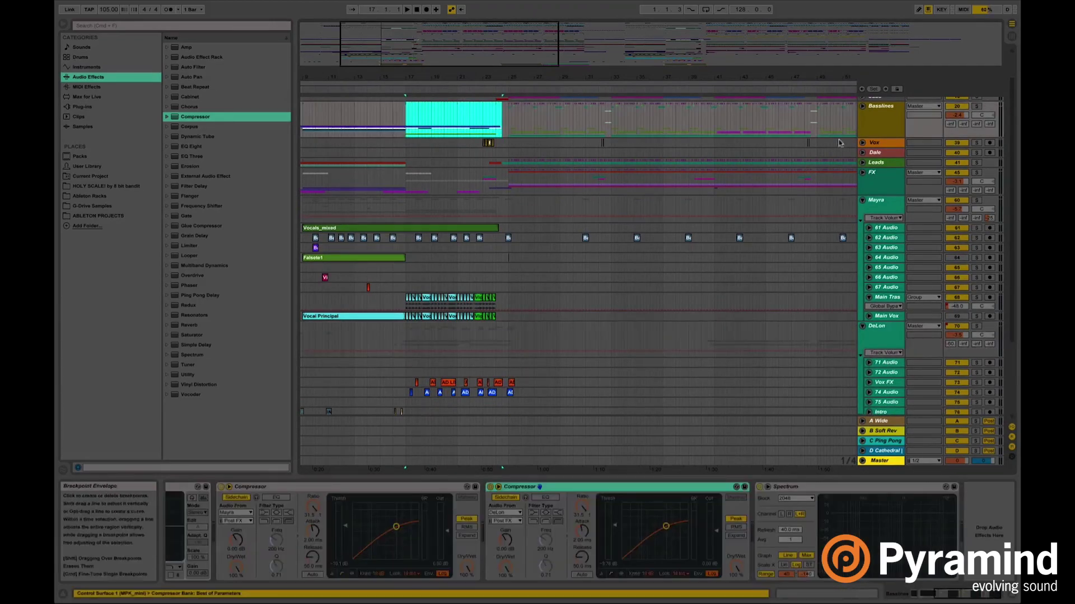
click(901, 127)
scroll(895, 307, down, 3)
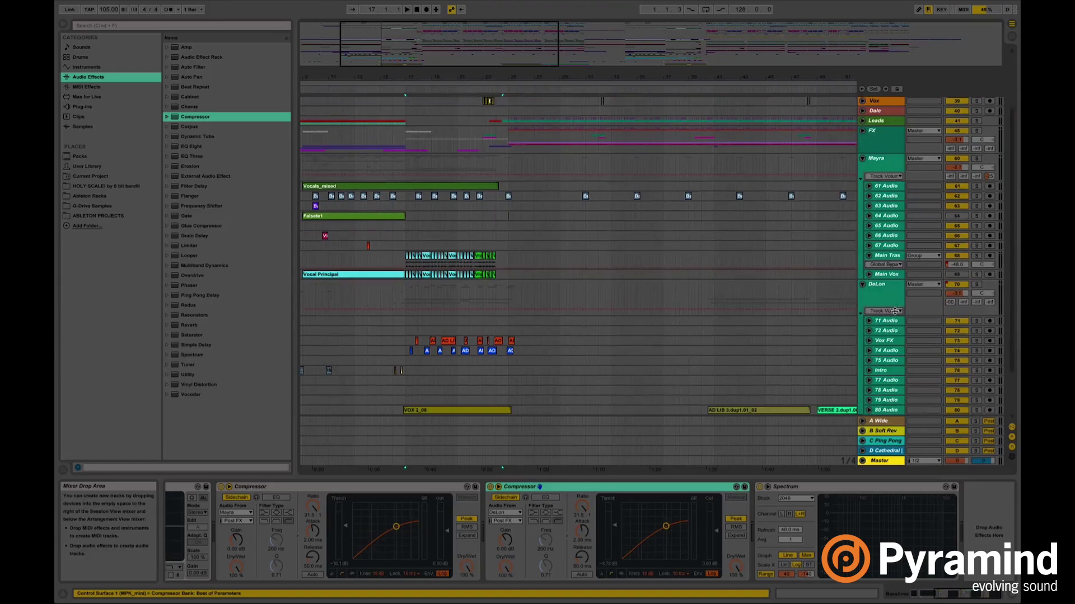
Play from bar 17 and bring up the Basslines group's two Compressors
click(406, 243)
key(space)
click(885, 294)
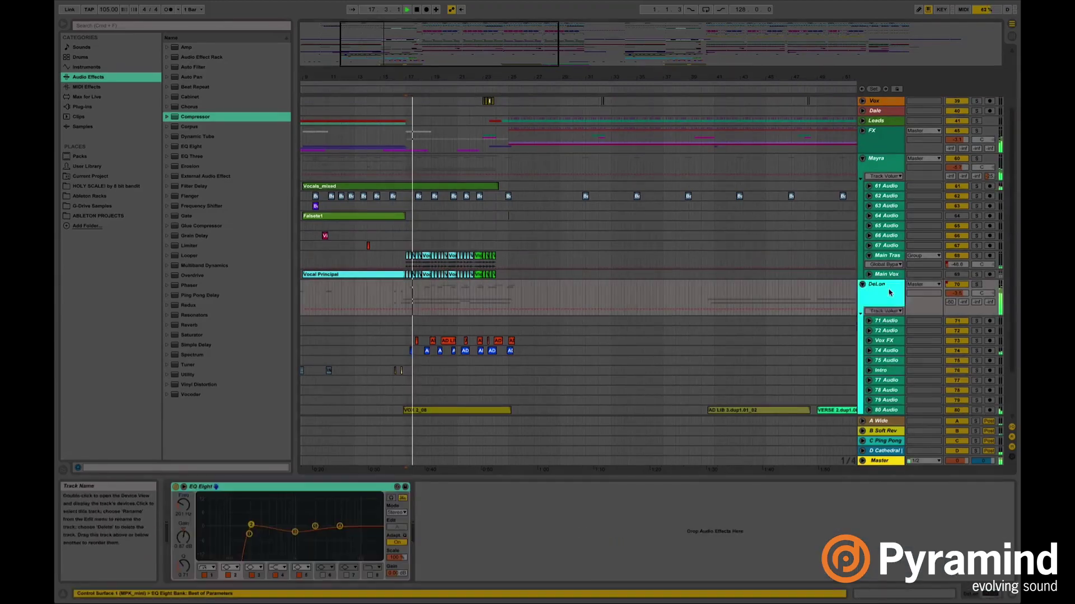
scroll(888, 284, up, 5)
click(896, 146)
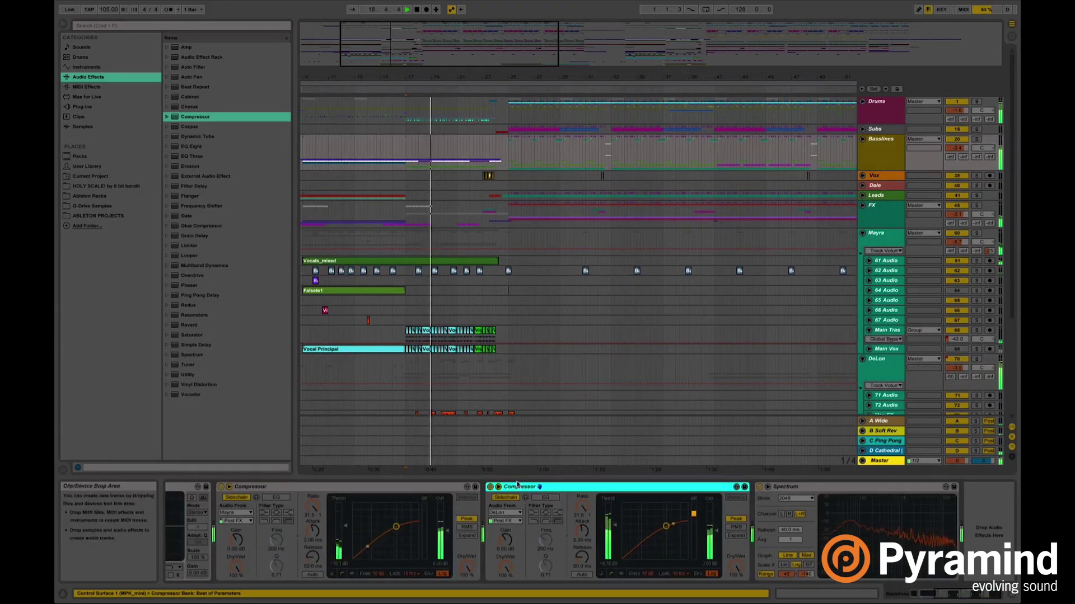
Lower the second Compressor's threshold and compare it bypassed versus on
mouse_move(693, 514)
mouse_down()
mouse_move(694, 543)
mouse_move(693, 511)
mouse_up()
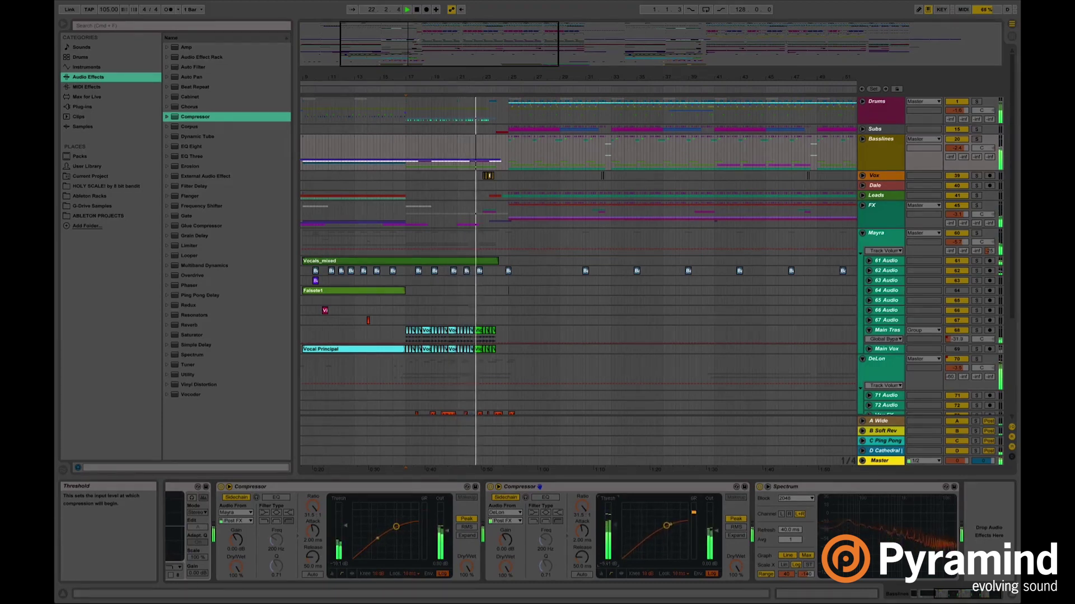
click(491, 487)
click(490, 487)
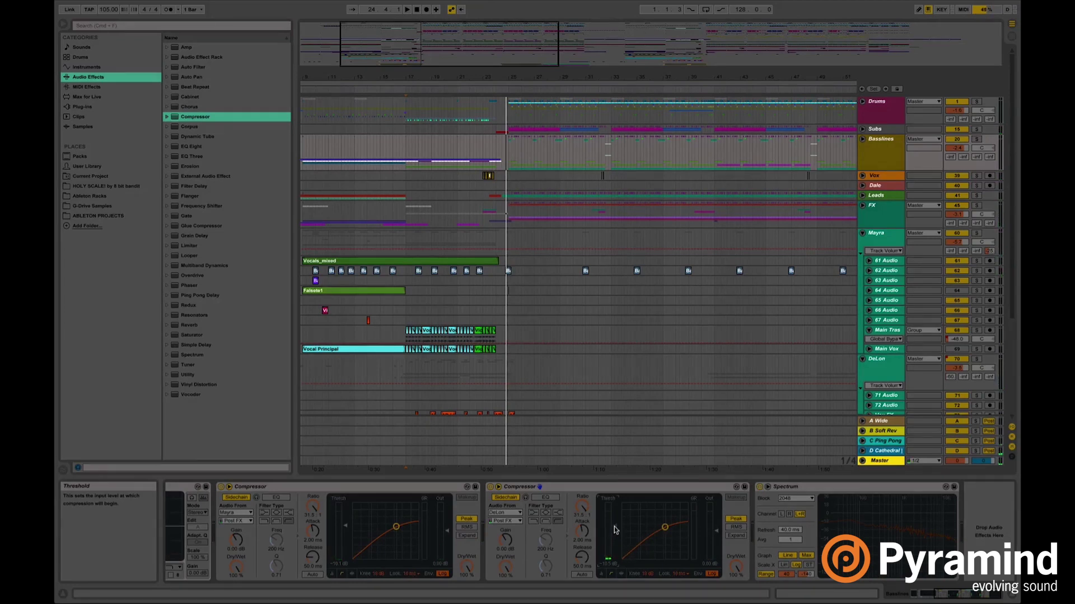
click(340, 490)
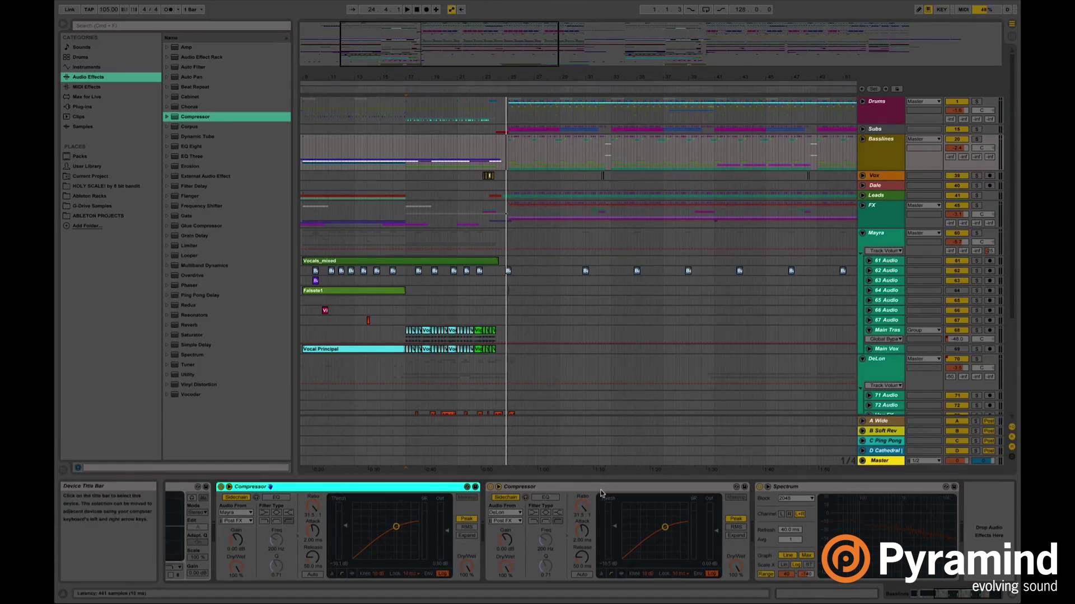
scroll(602, 493, left, 3)
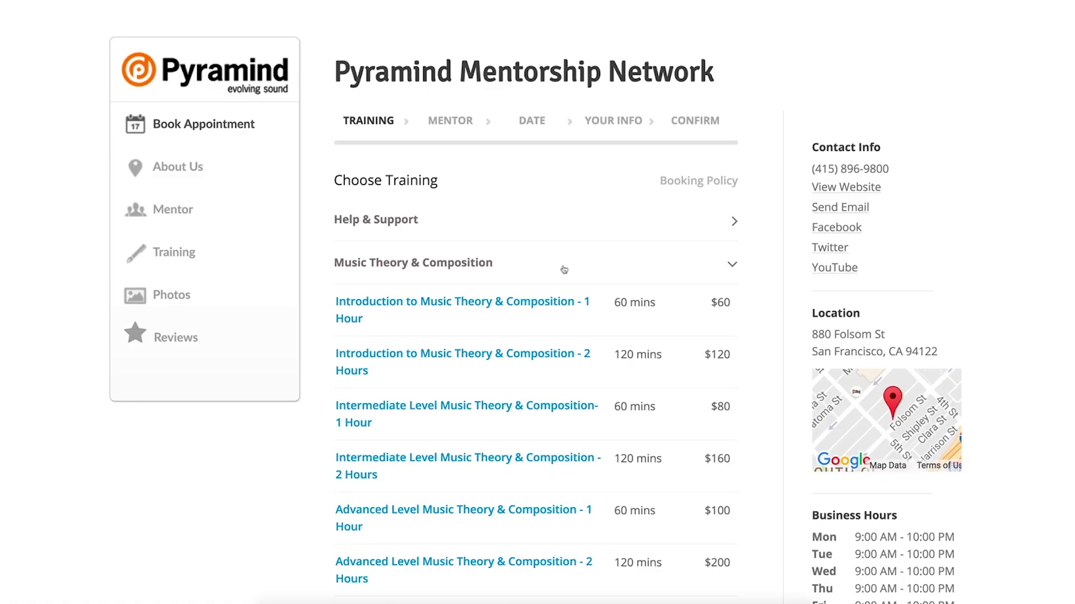
Choose the one-hour Introduction to Music Theory training and a mentor on the booking page
click(493, 308)
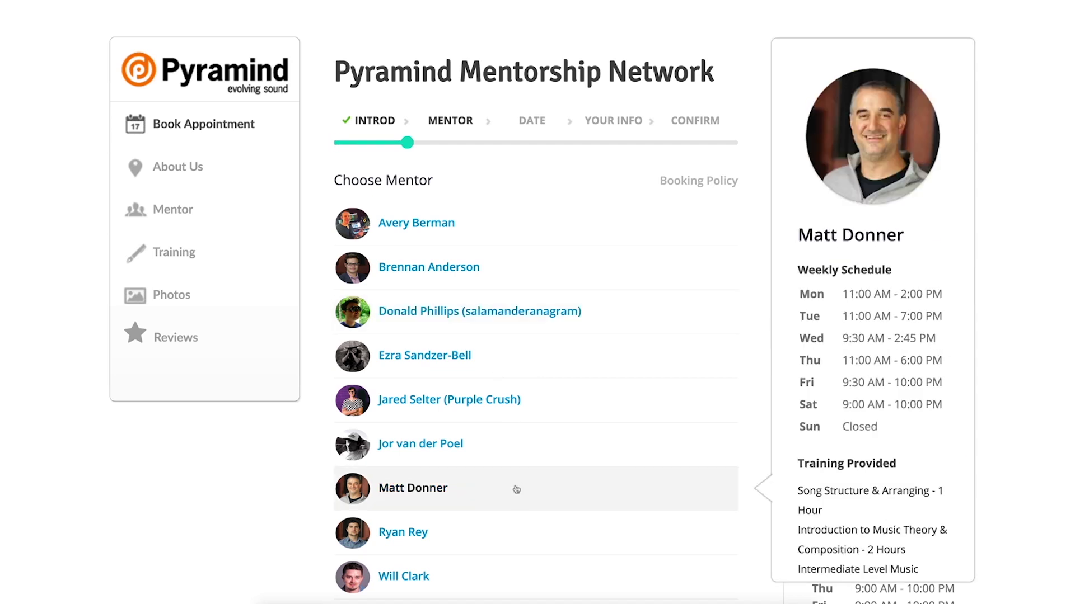
click(516, 489)
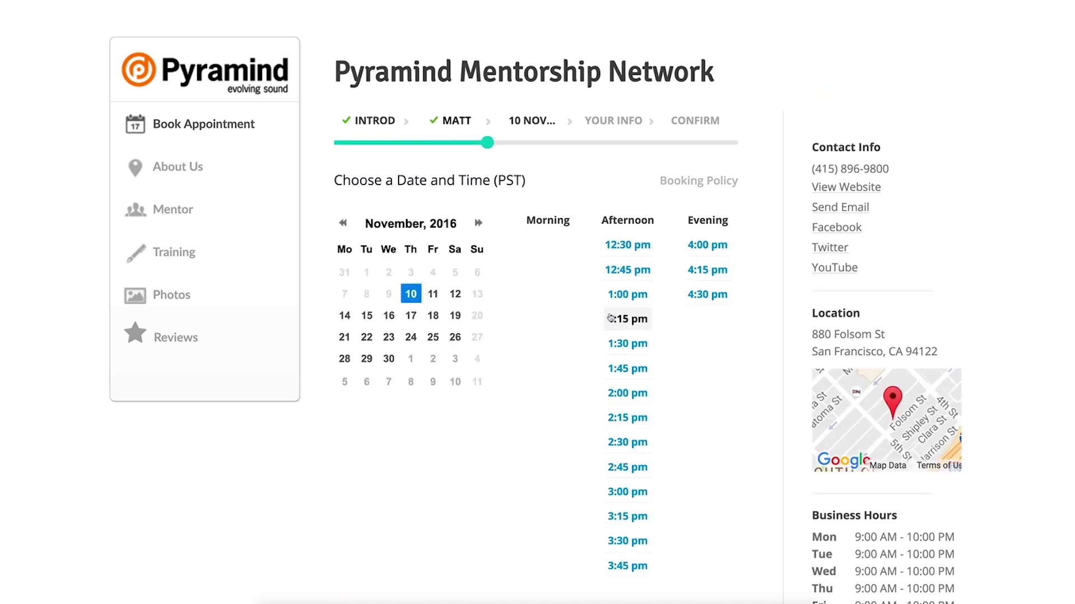